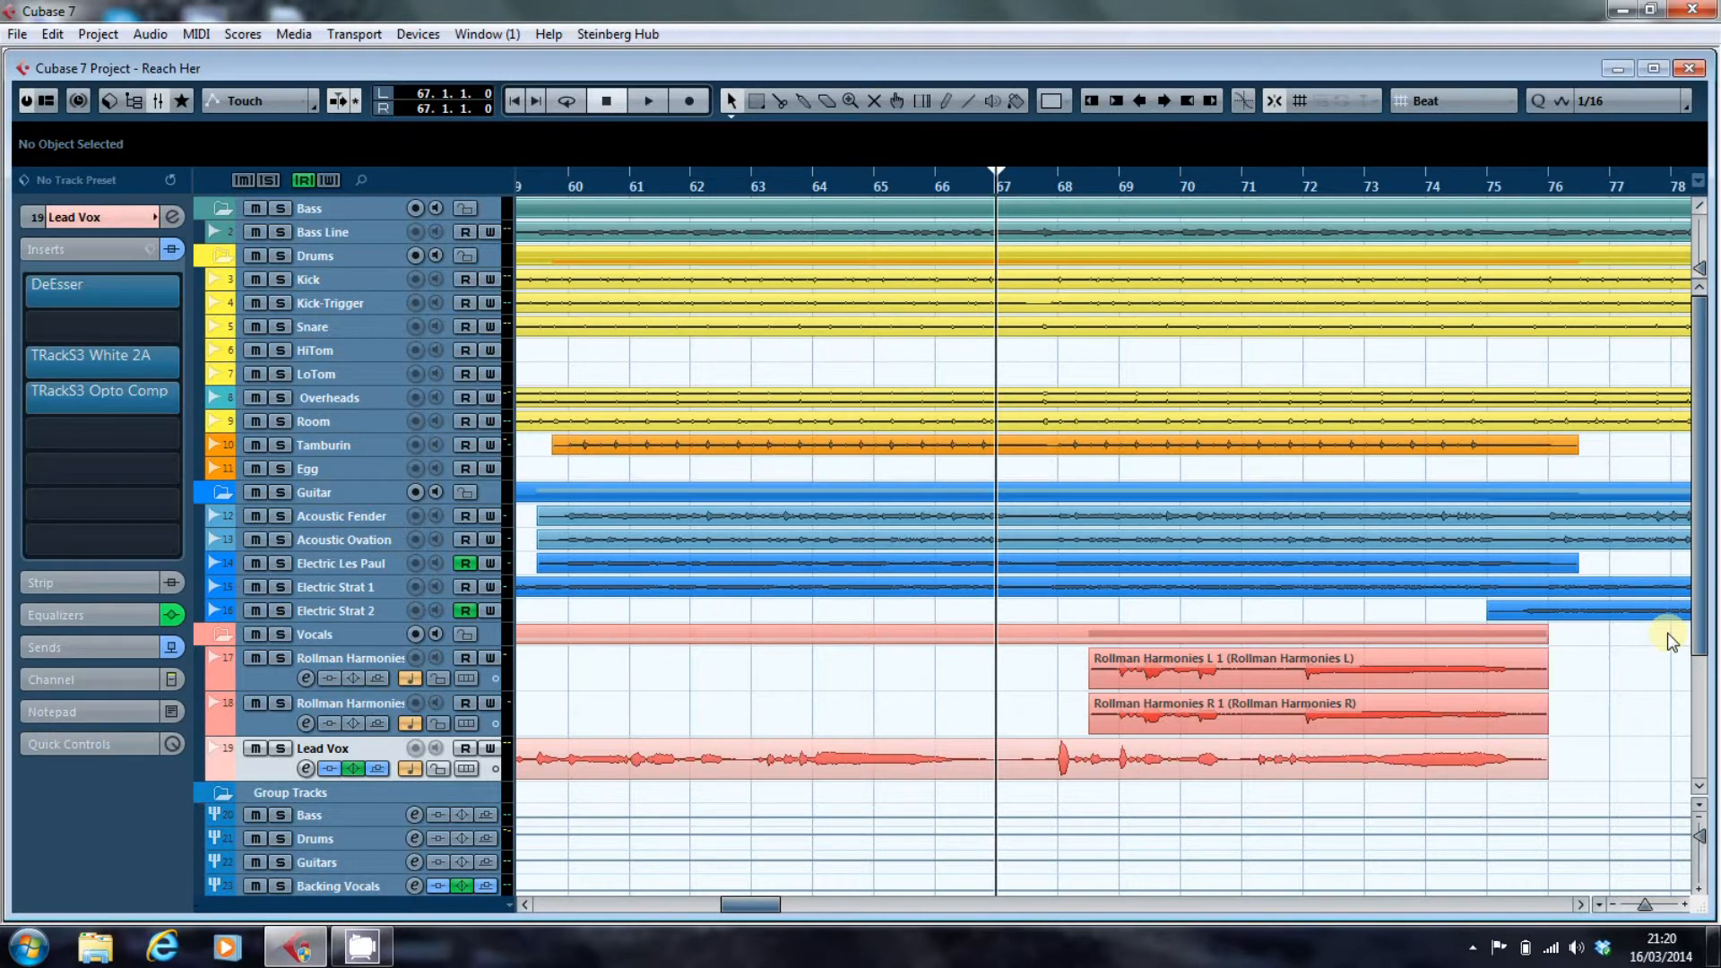
Show the Volume and Sends:2 - Enable automation lanes of Electric Strat 2, examine them around bars 102 to 120, and hide them.
left_click(215, 612)
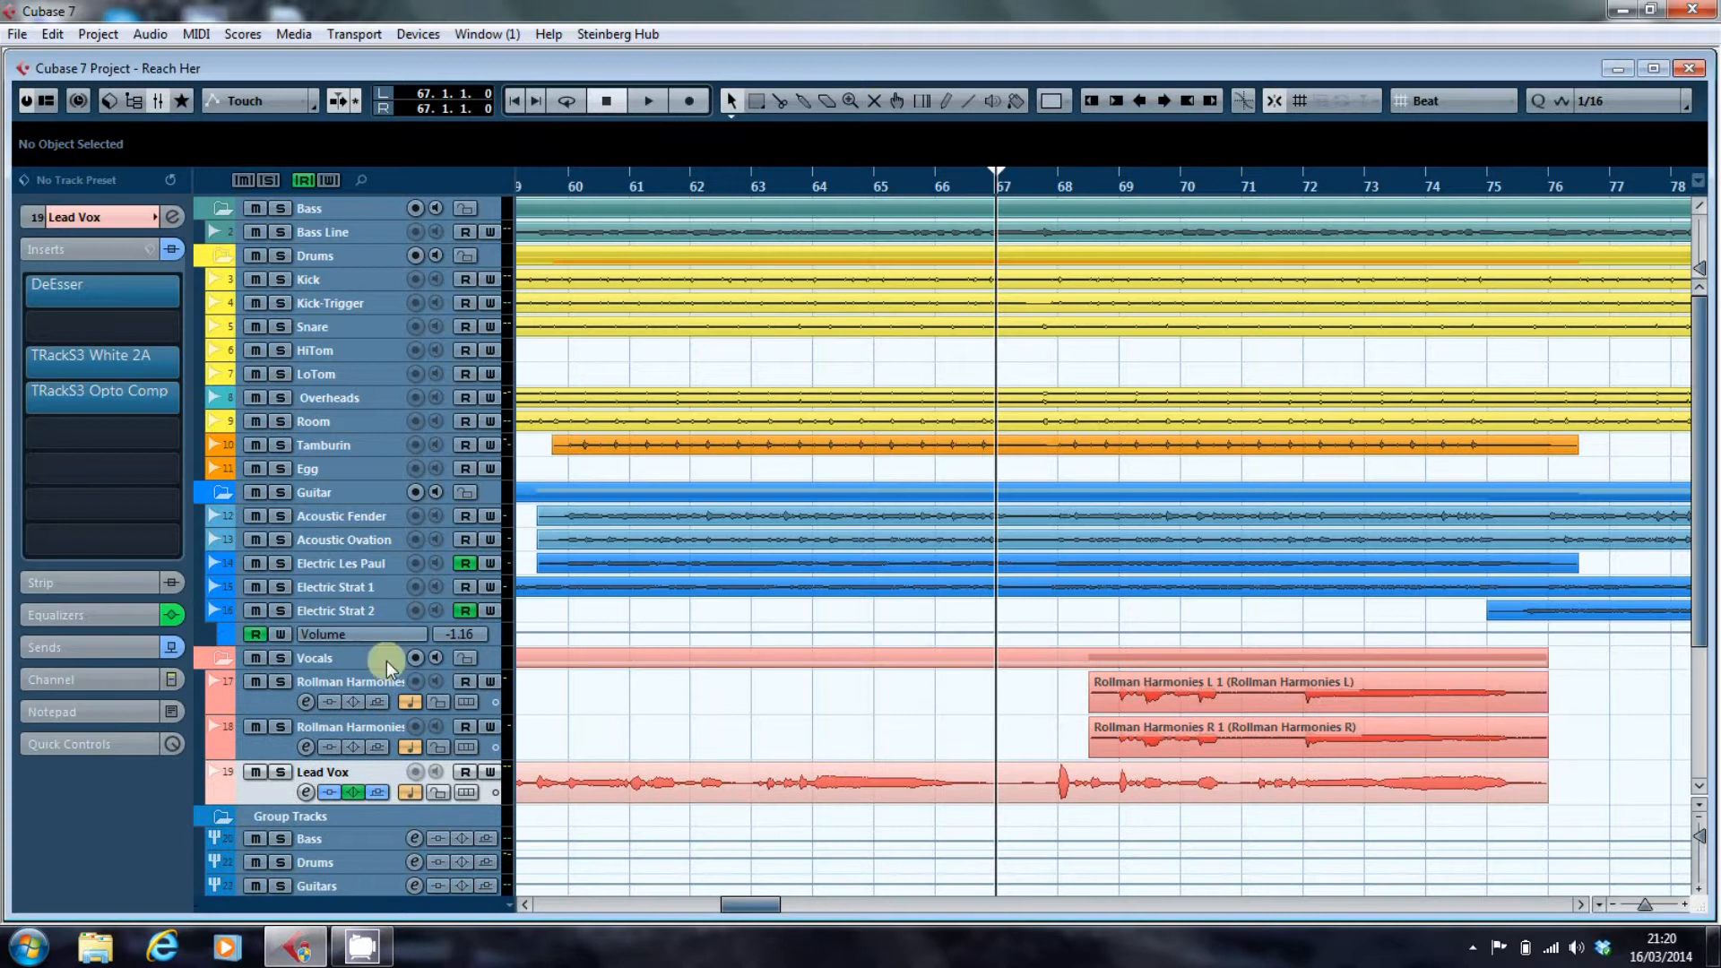
left_click(227, 639)
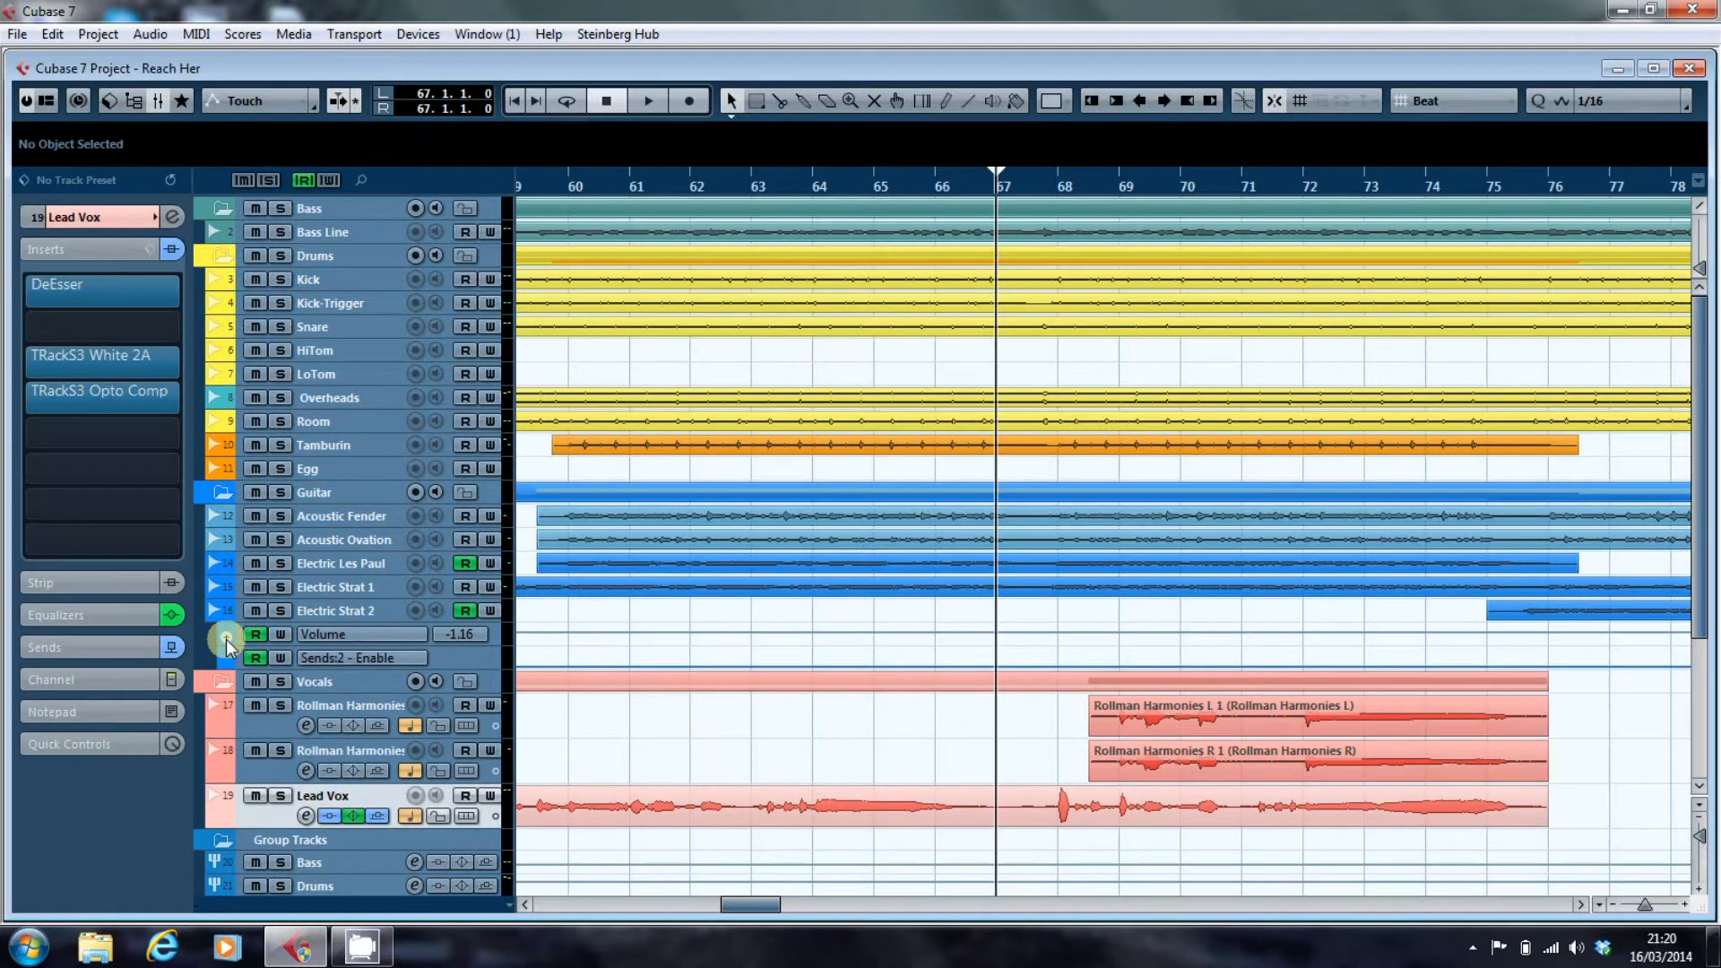
left_click_drag(758, 907, 875, 920)
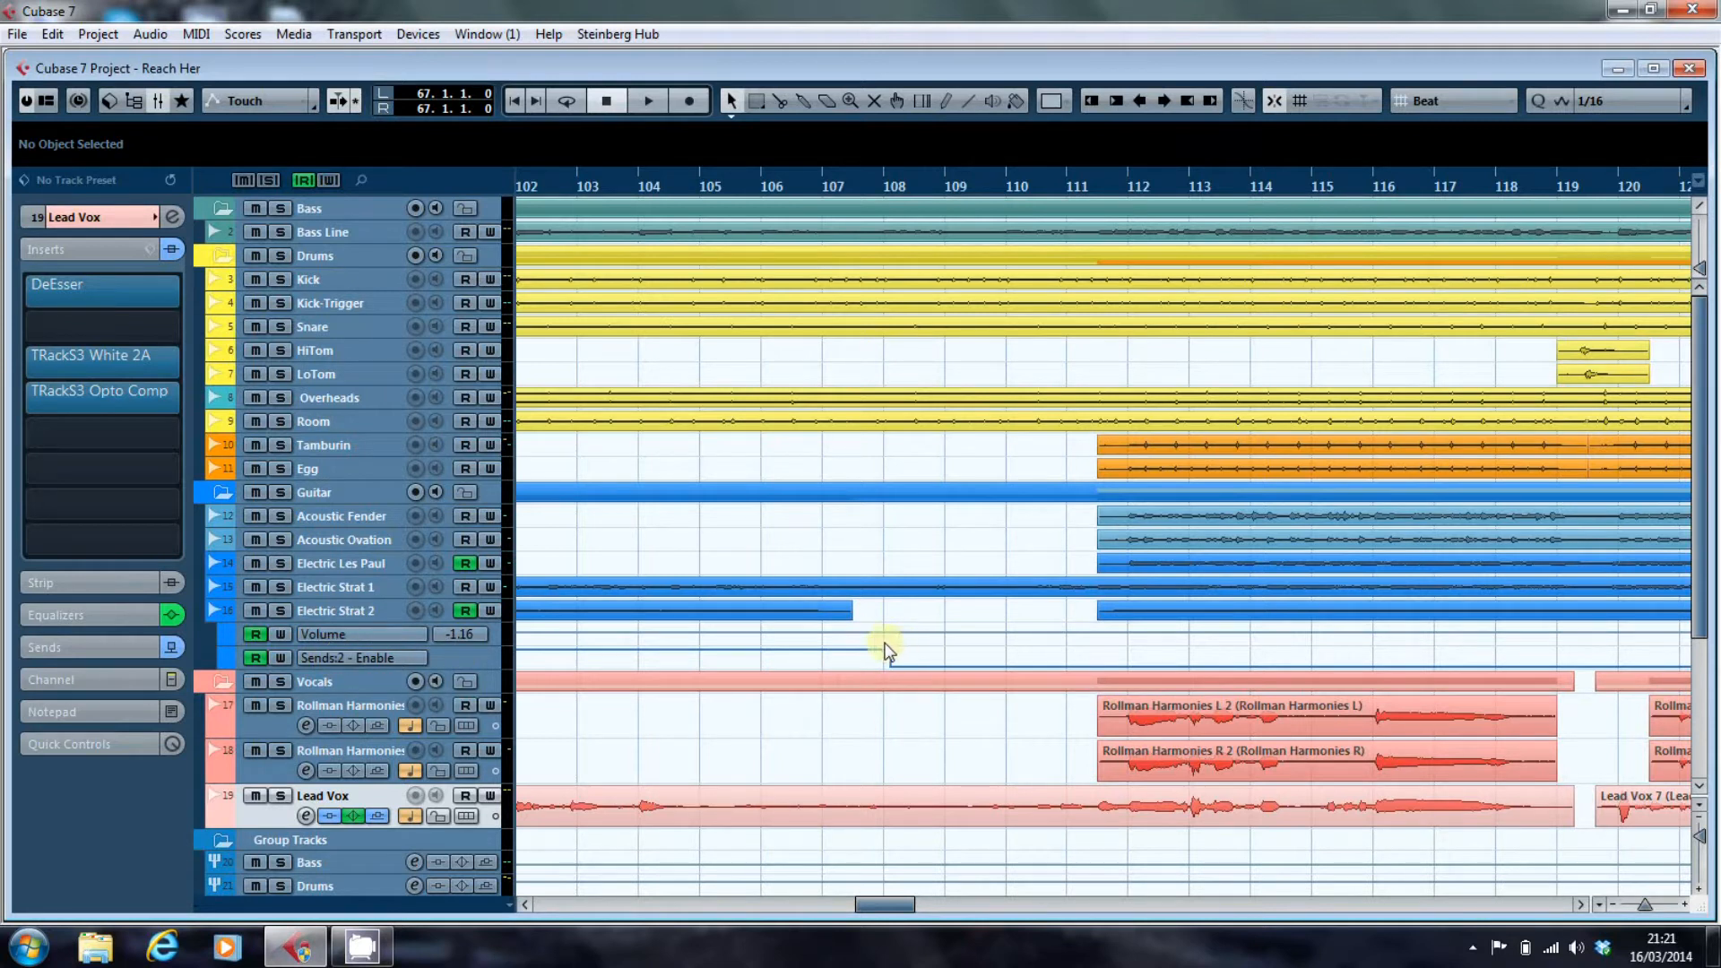
left_click(213, 612)
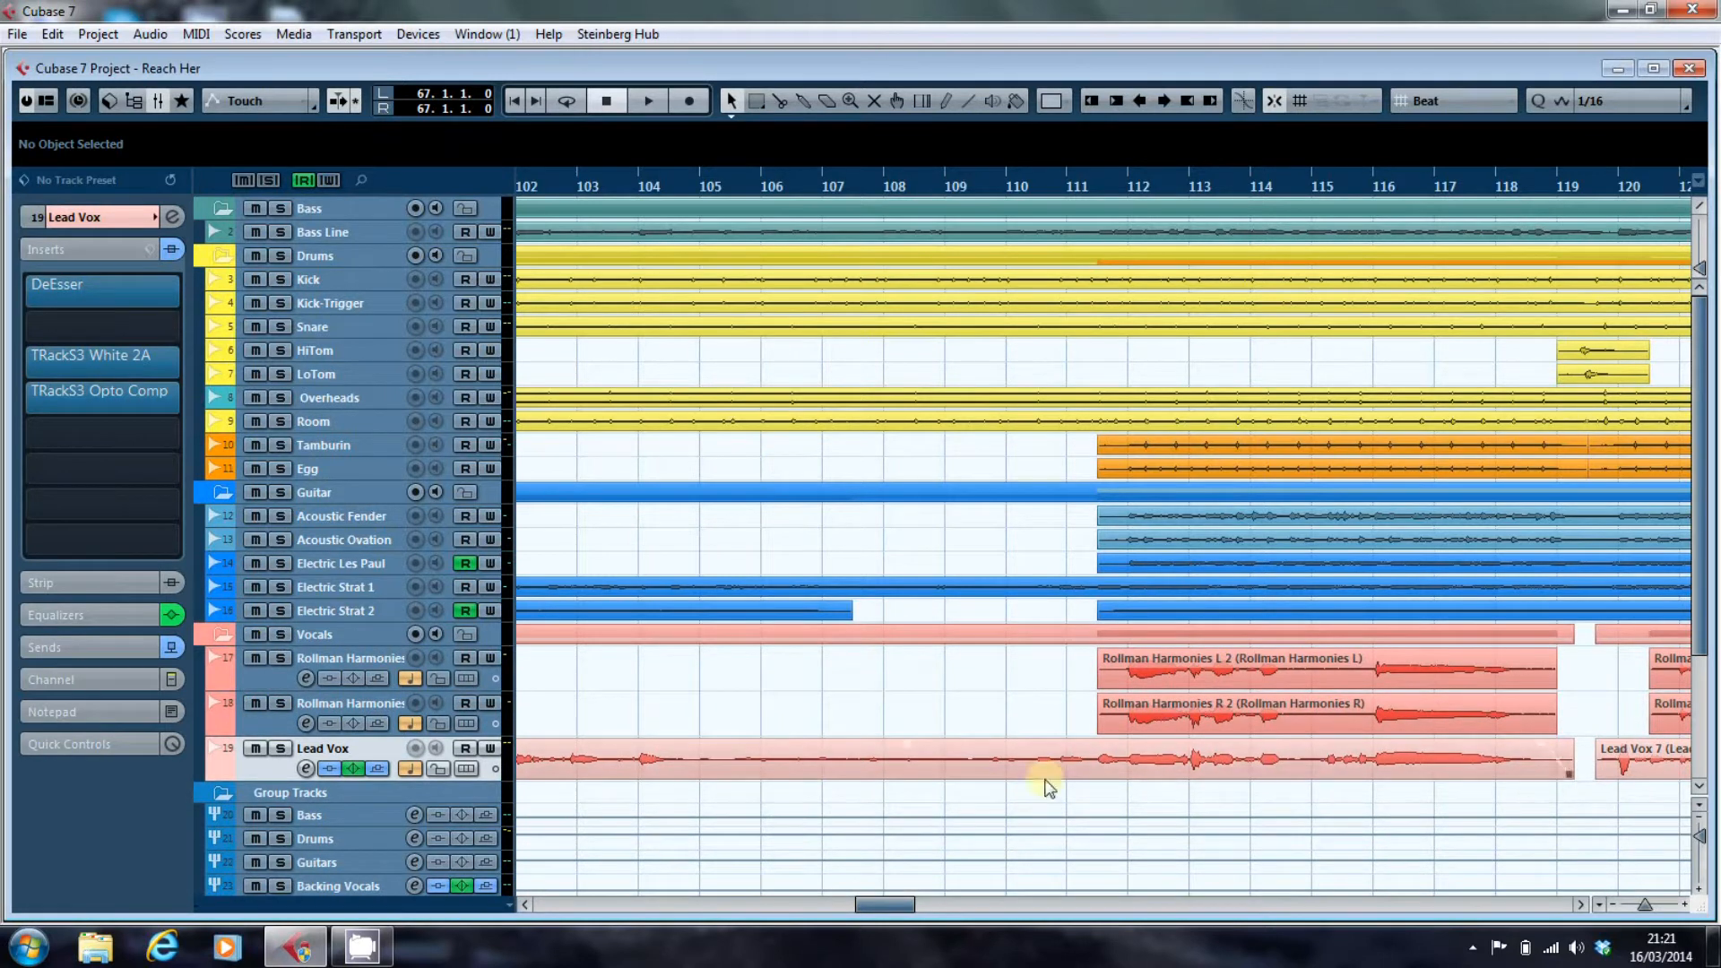
Show the channel fader and level meter of the Lead Vox track, keeping the fader at 0.00.
left_click_drag(867, 907, 891, 901)
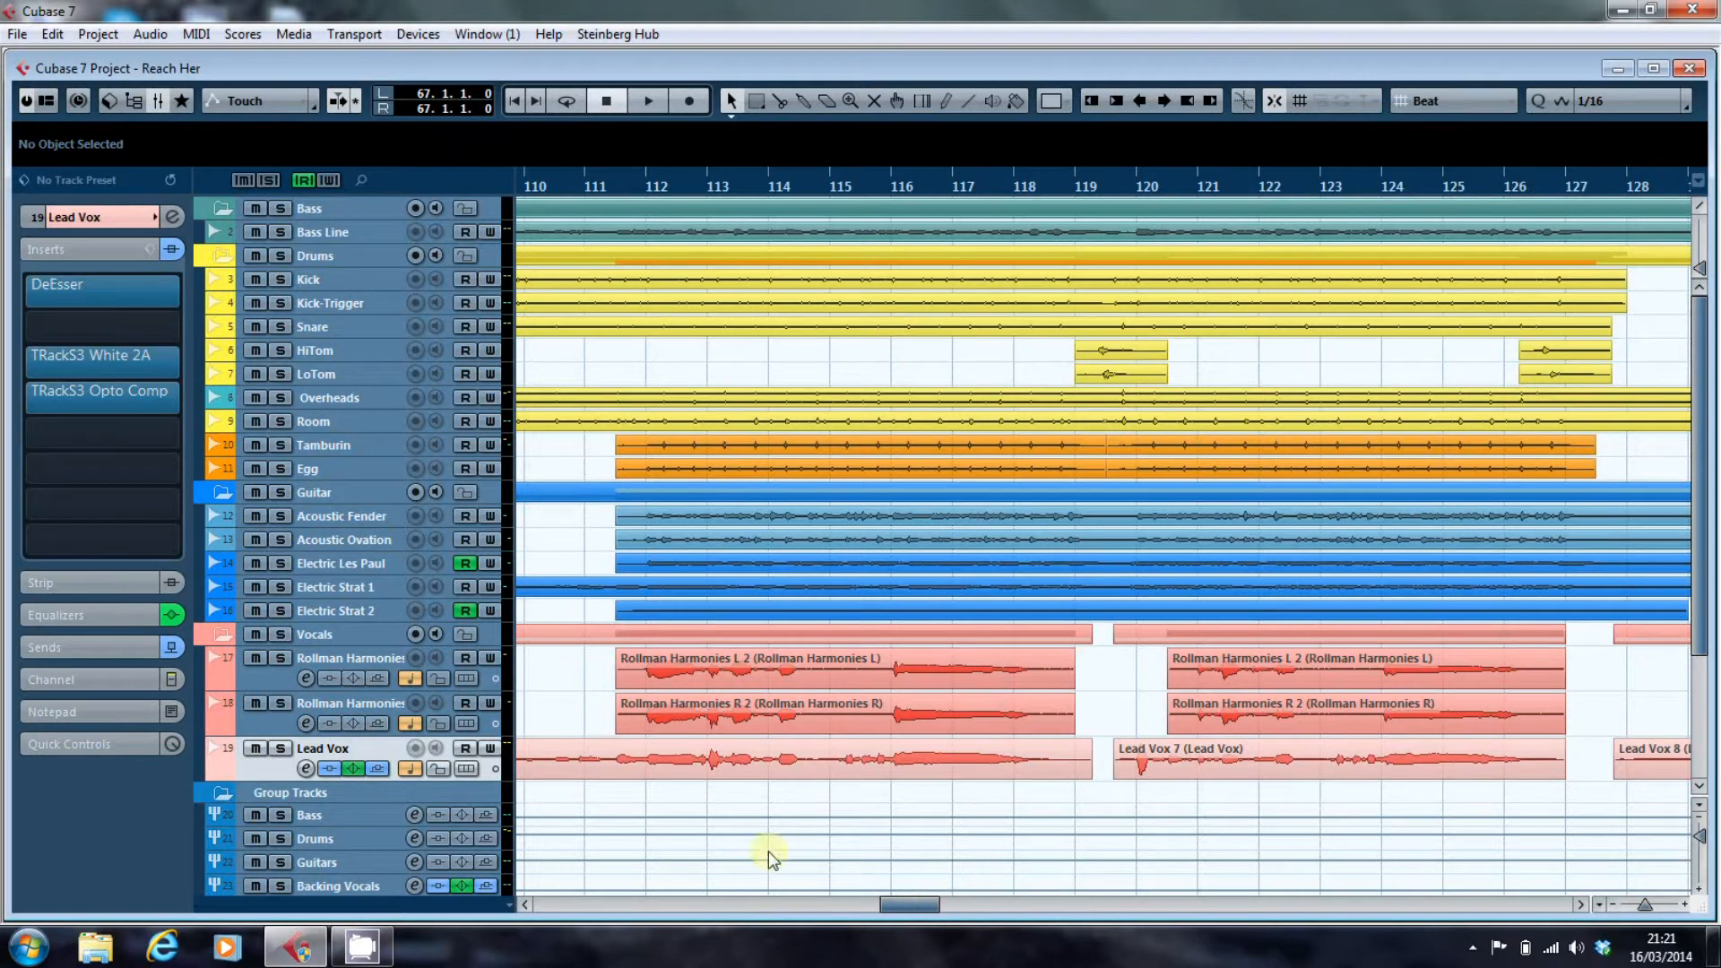
left_click(129, 680)
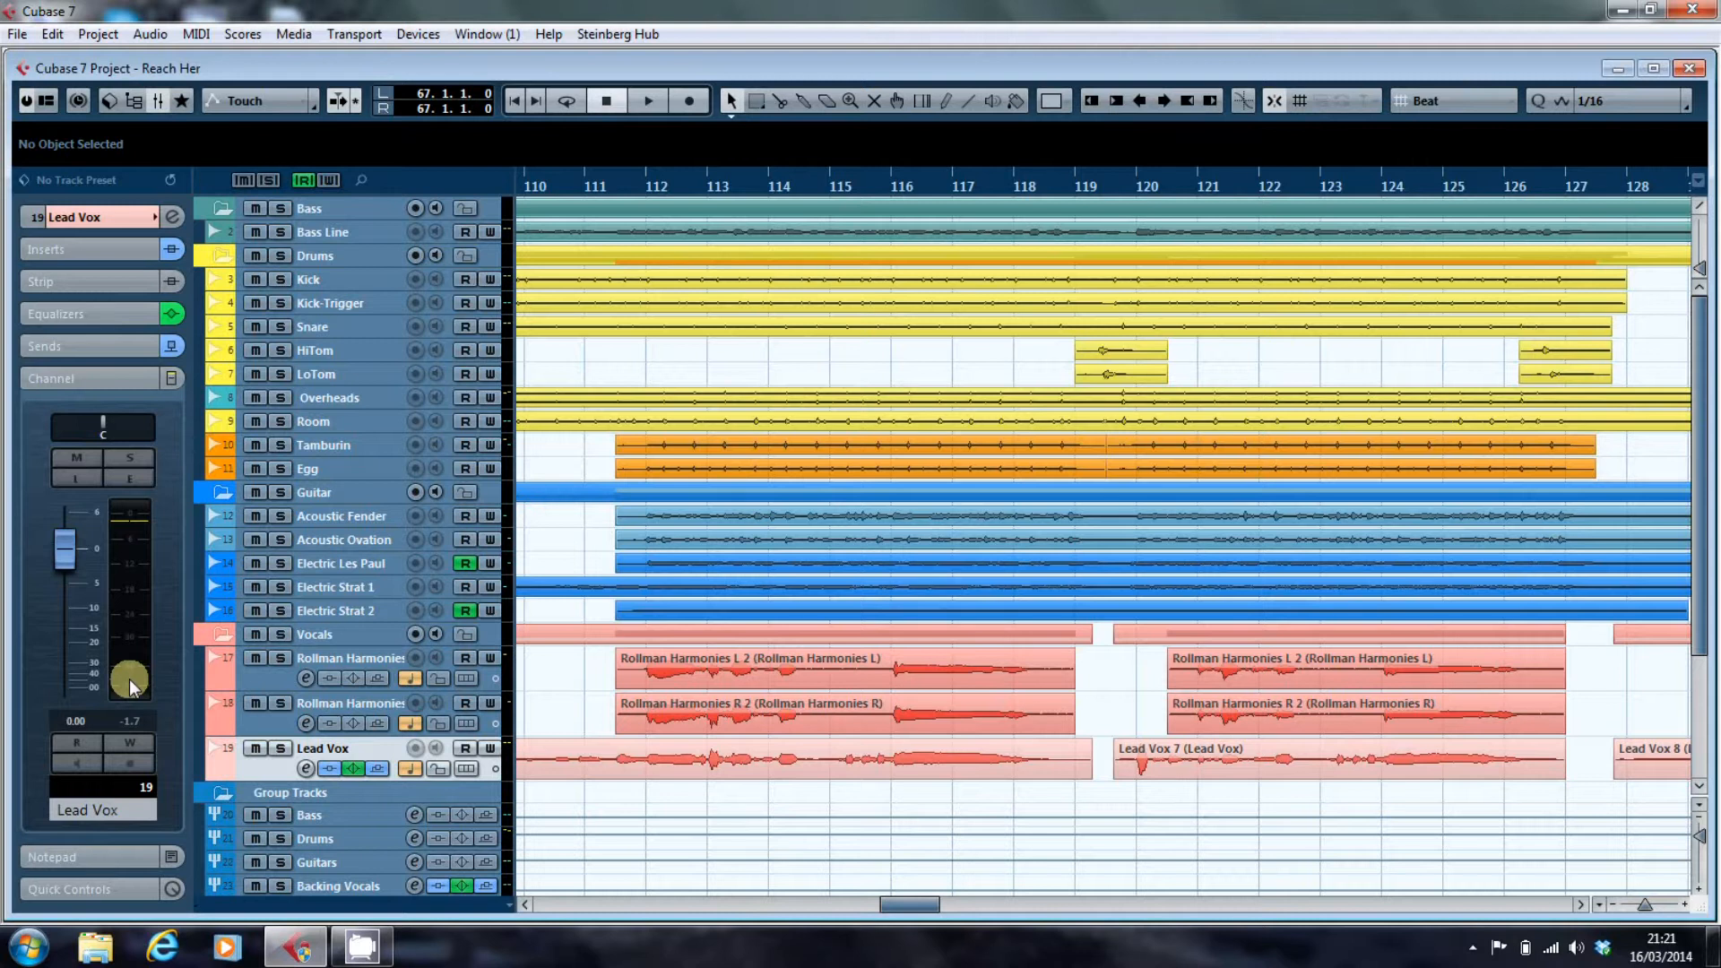
left_click_drag(65, 559, 61, 570)
left_click(61, 570, "ctrl")
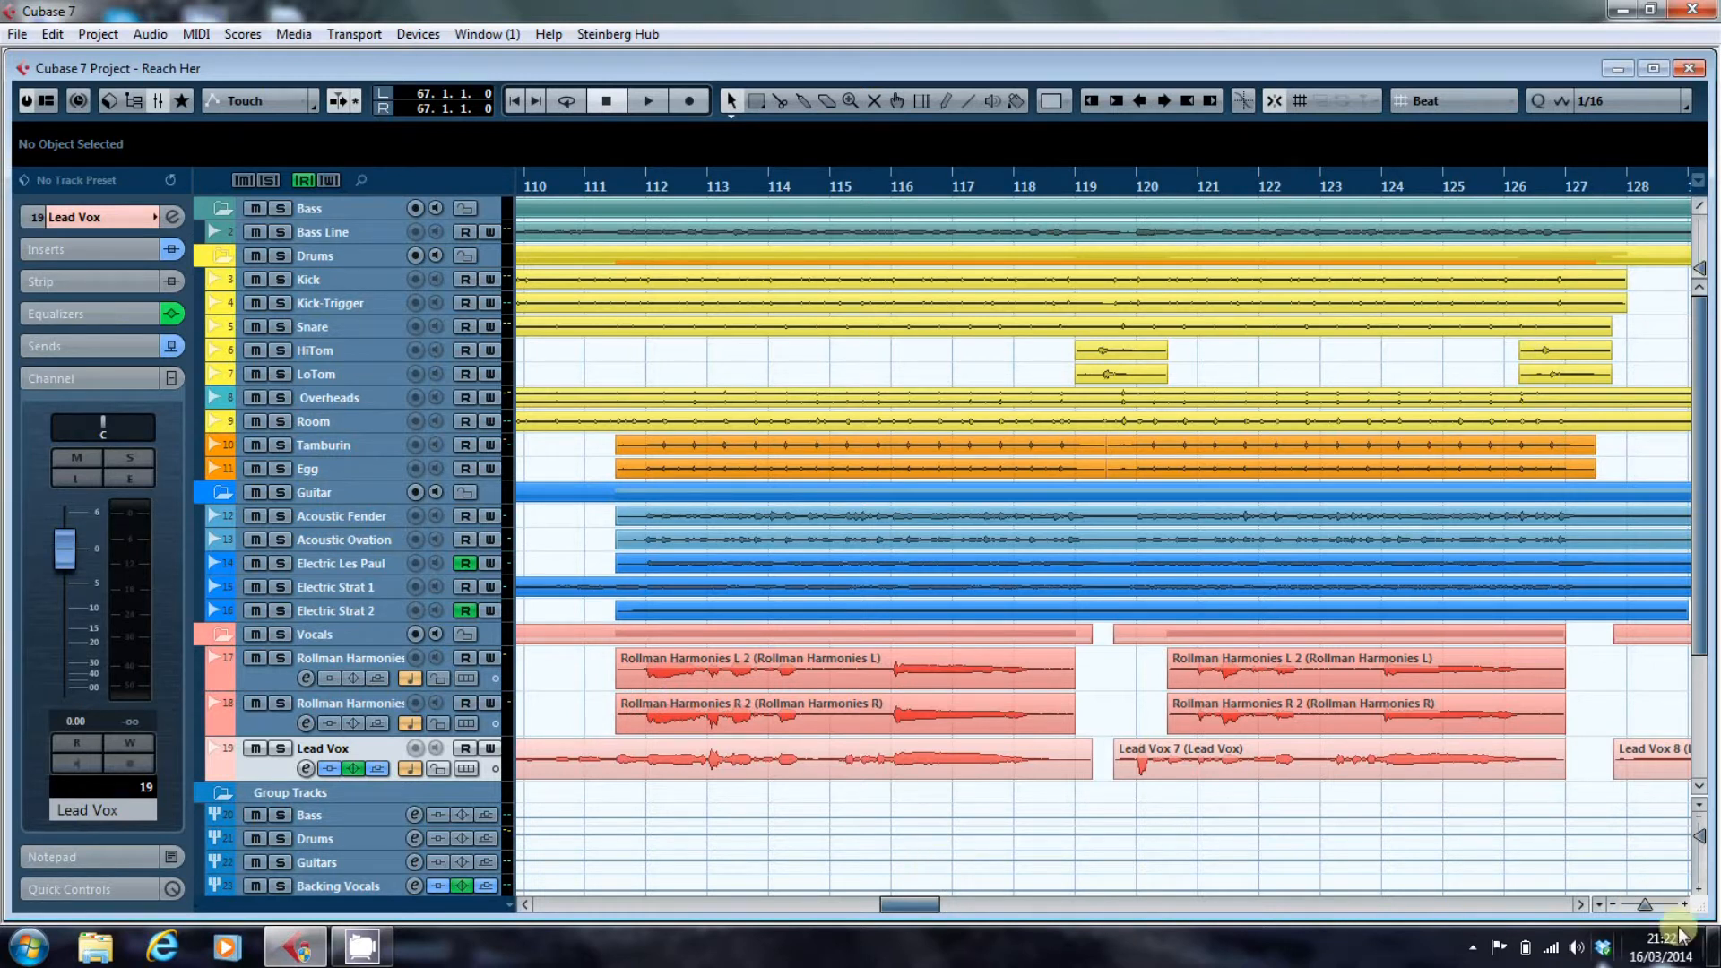
Play the loud Lead Vox note at bar 68 and stop playback to check its level.
left_click_drag(913, 911, 760, 912)
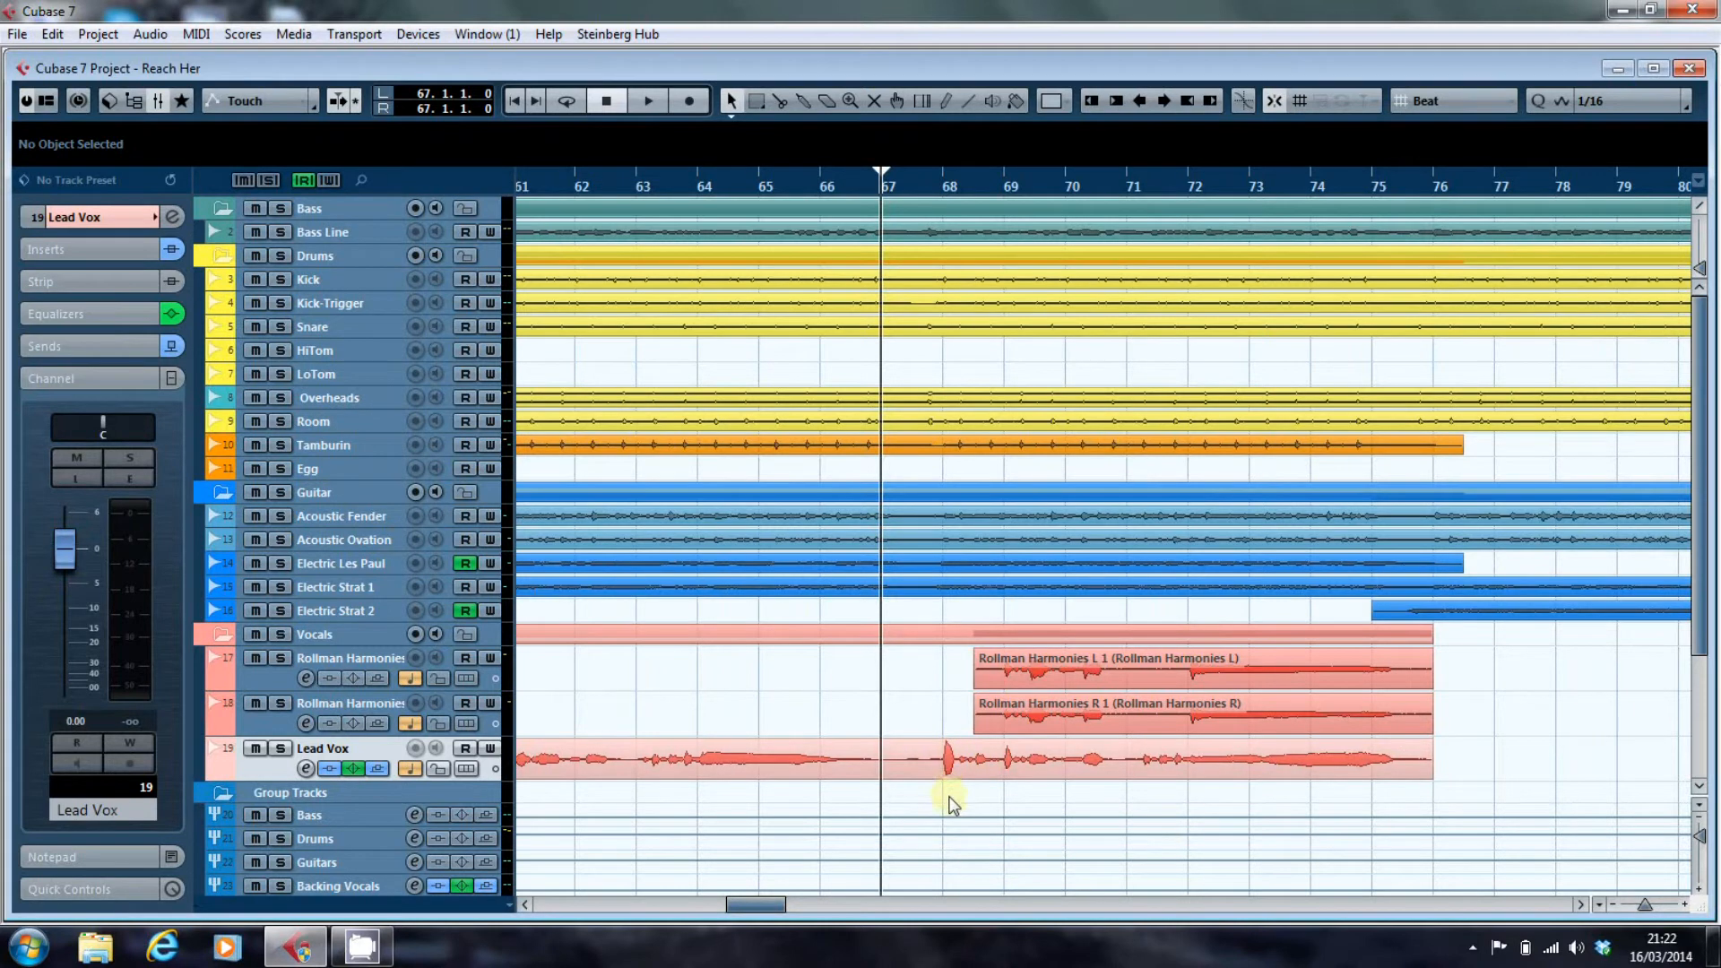
left_click(945, 196)
left_click(943, 190)
left_click(947, 176)
left_click(950, 176)
left_click_drag(952, 179, 950, 234)
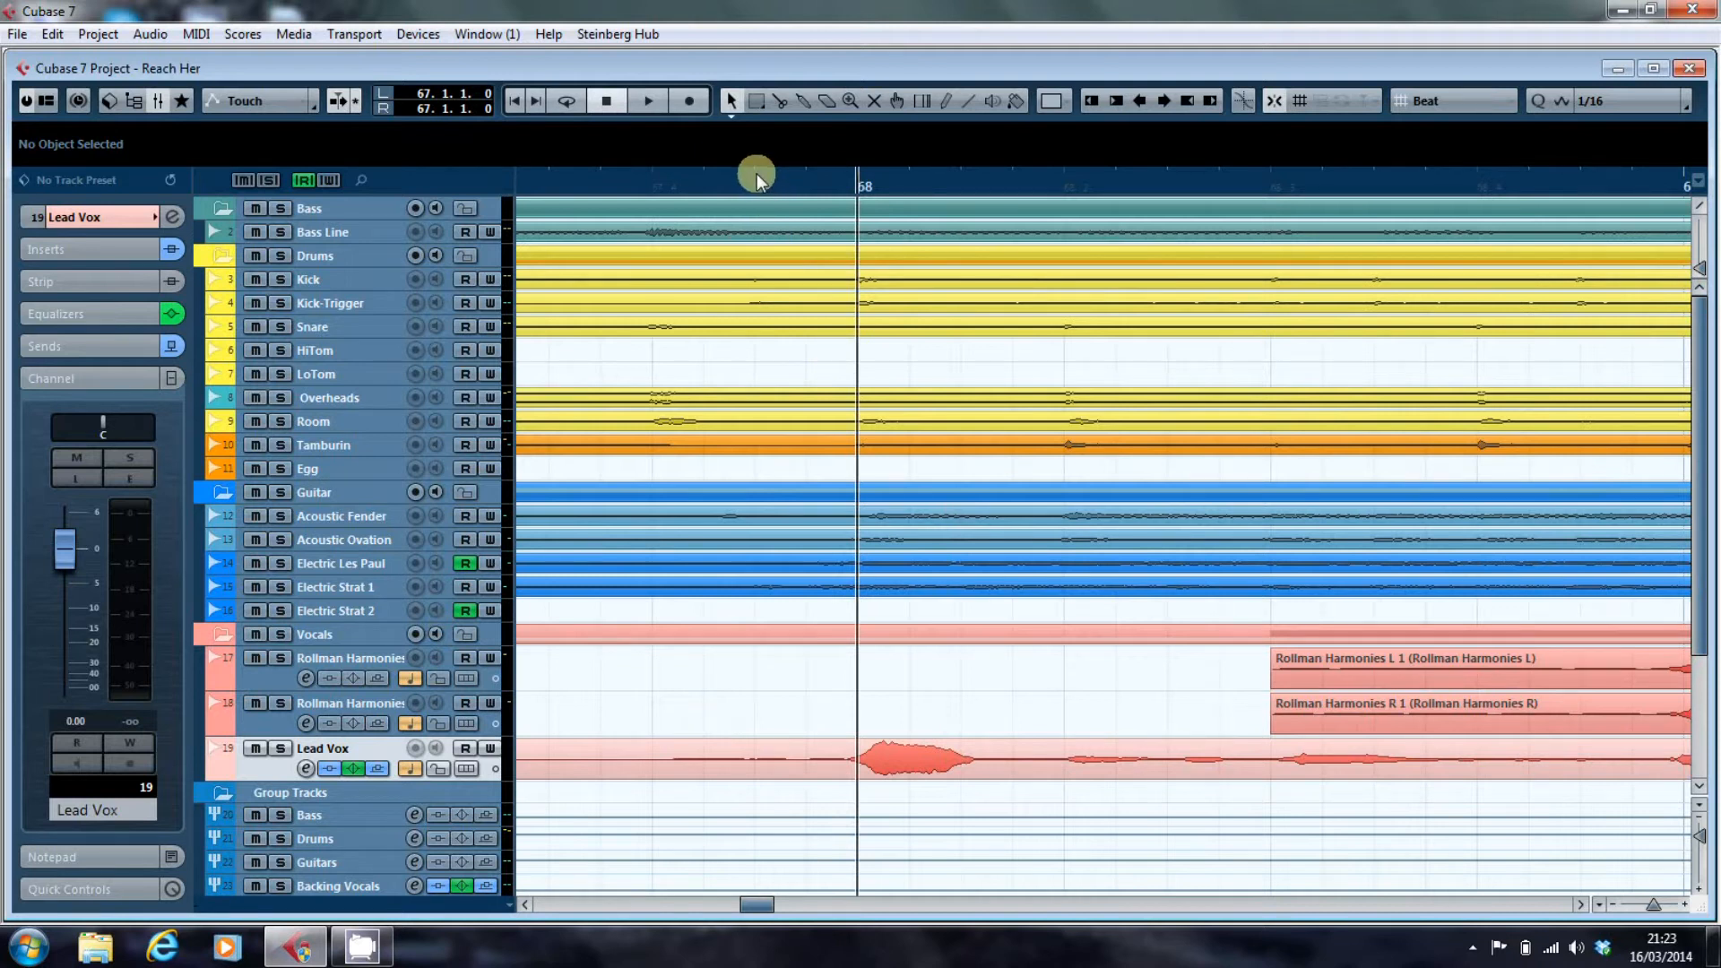
key("space")
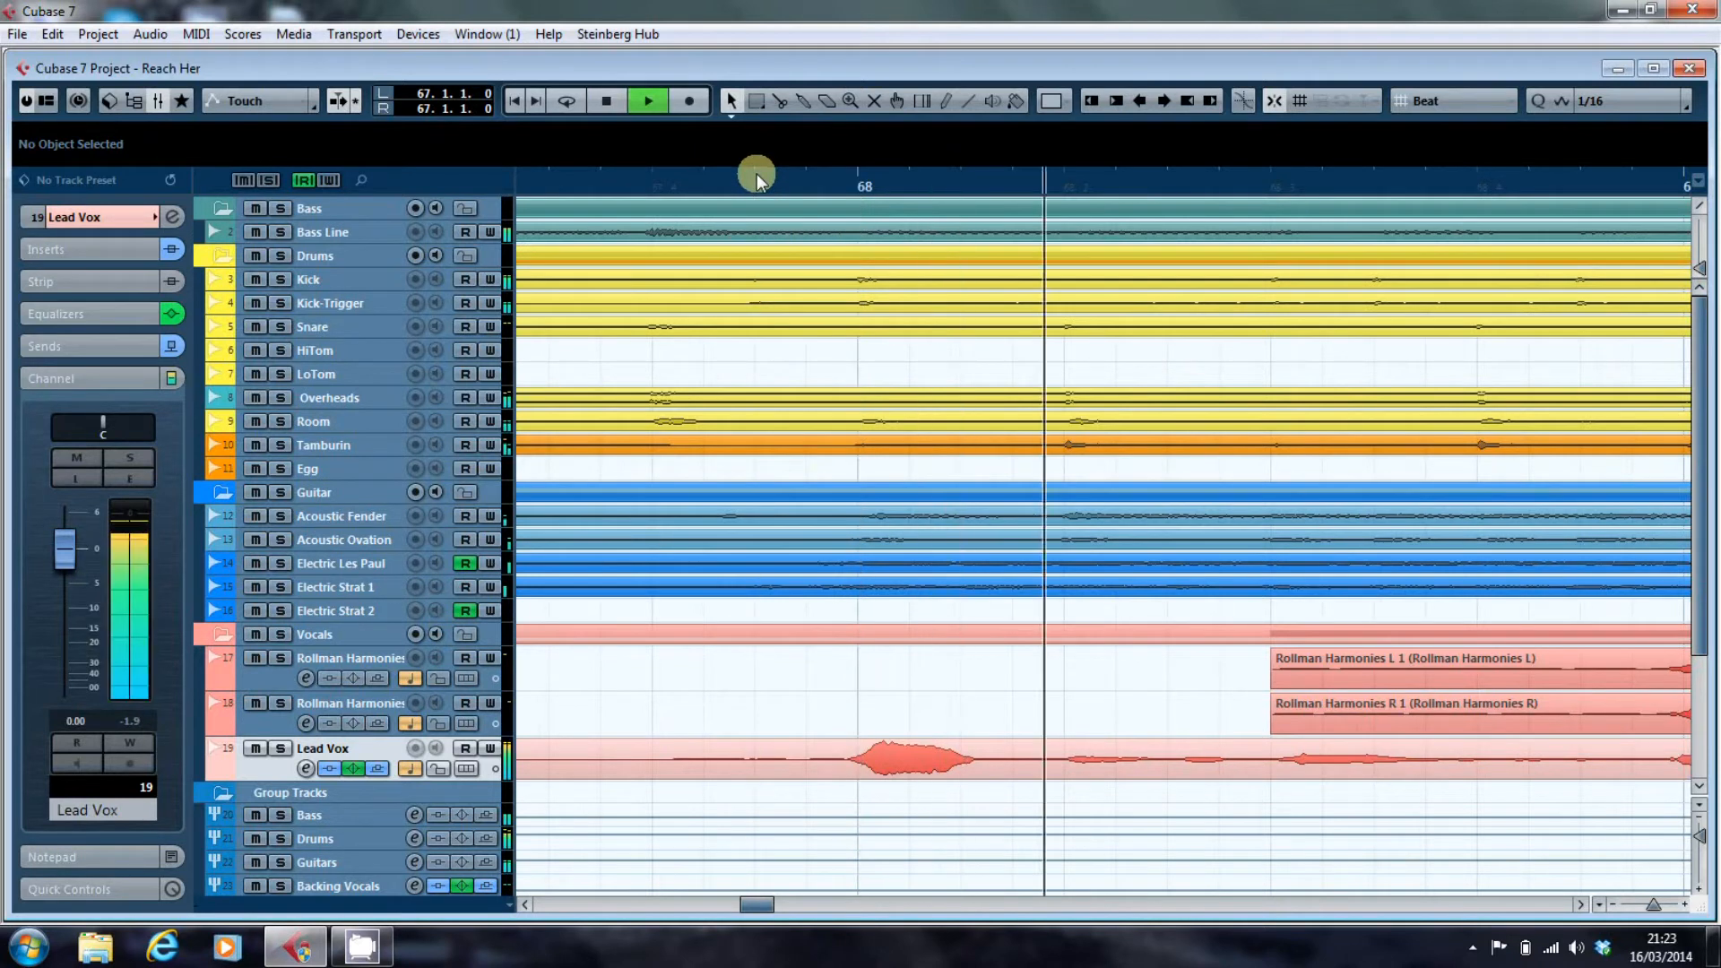
key("space")
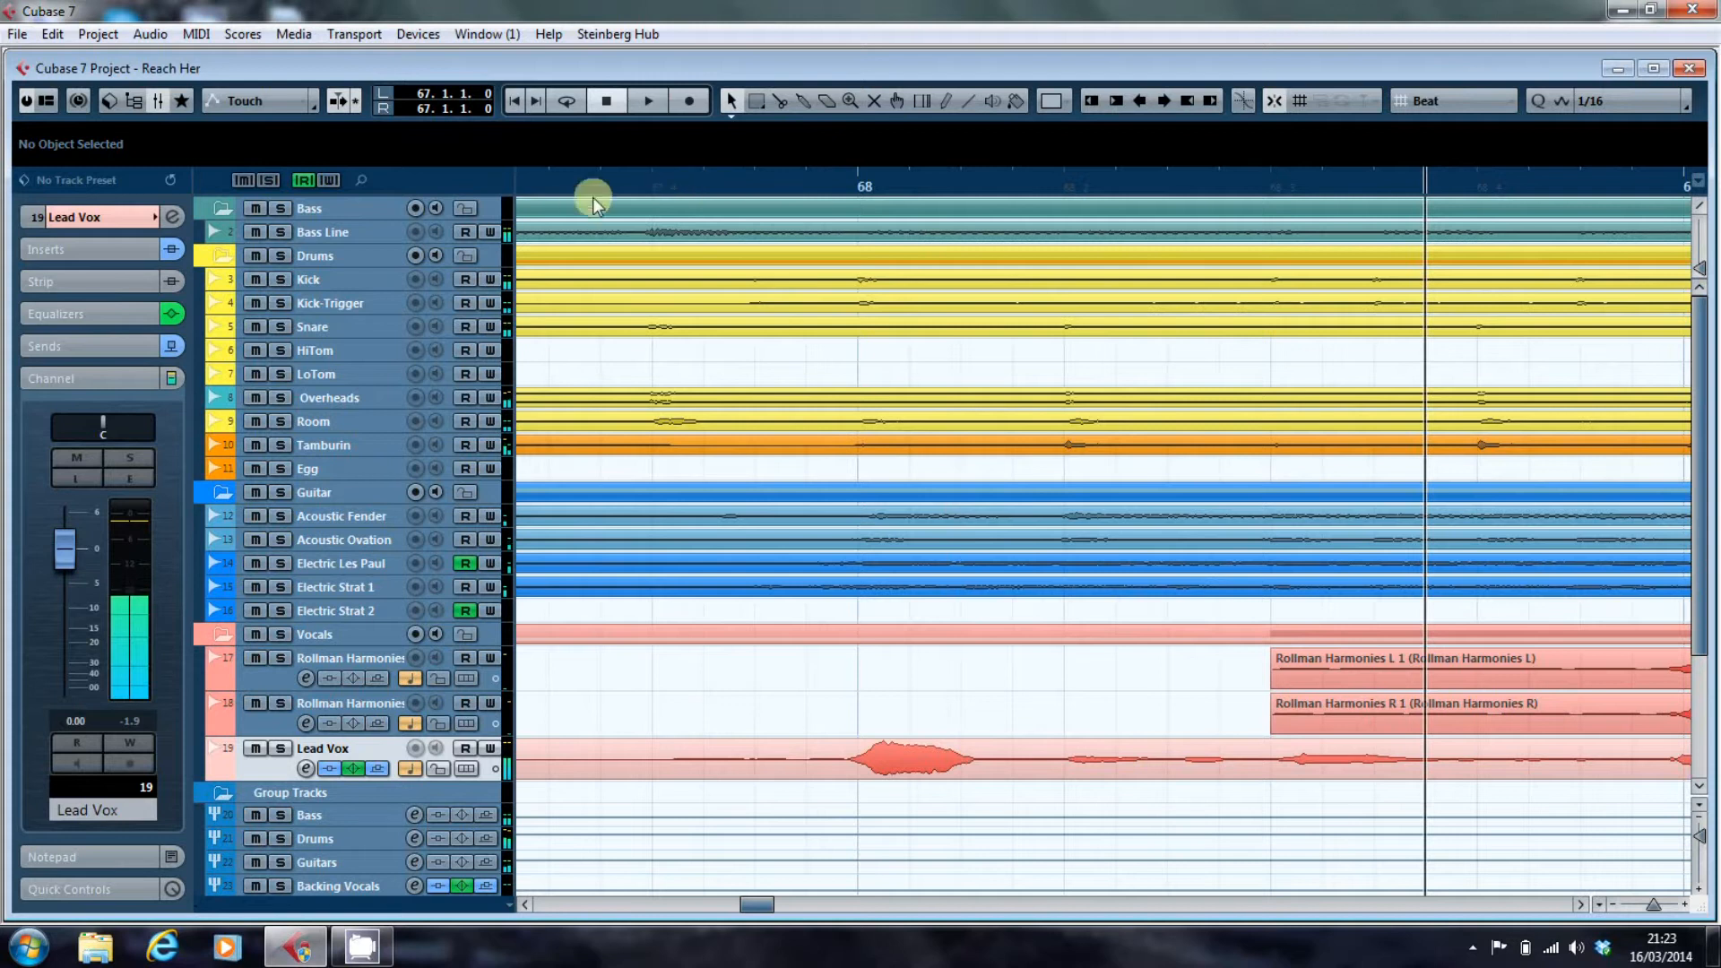
key("space")
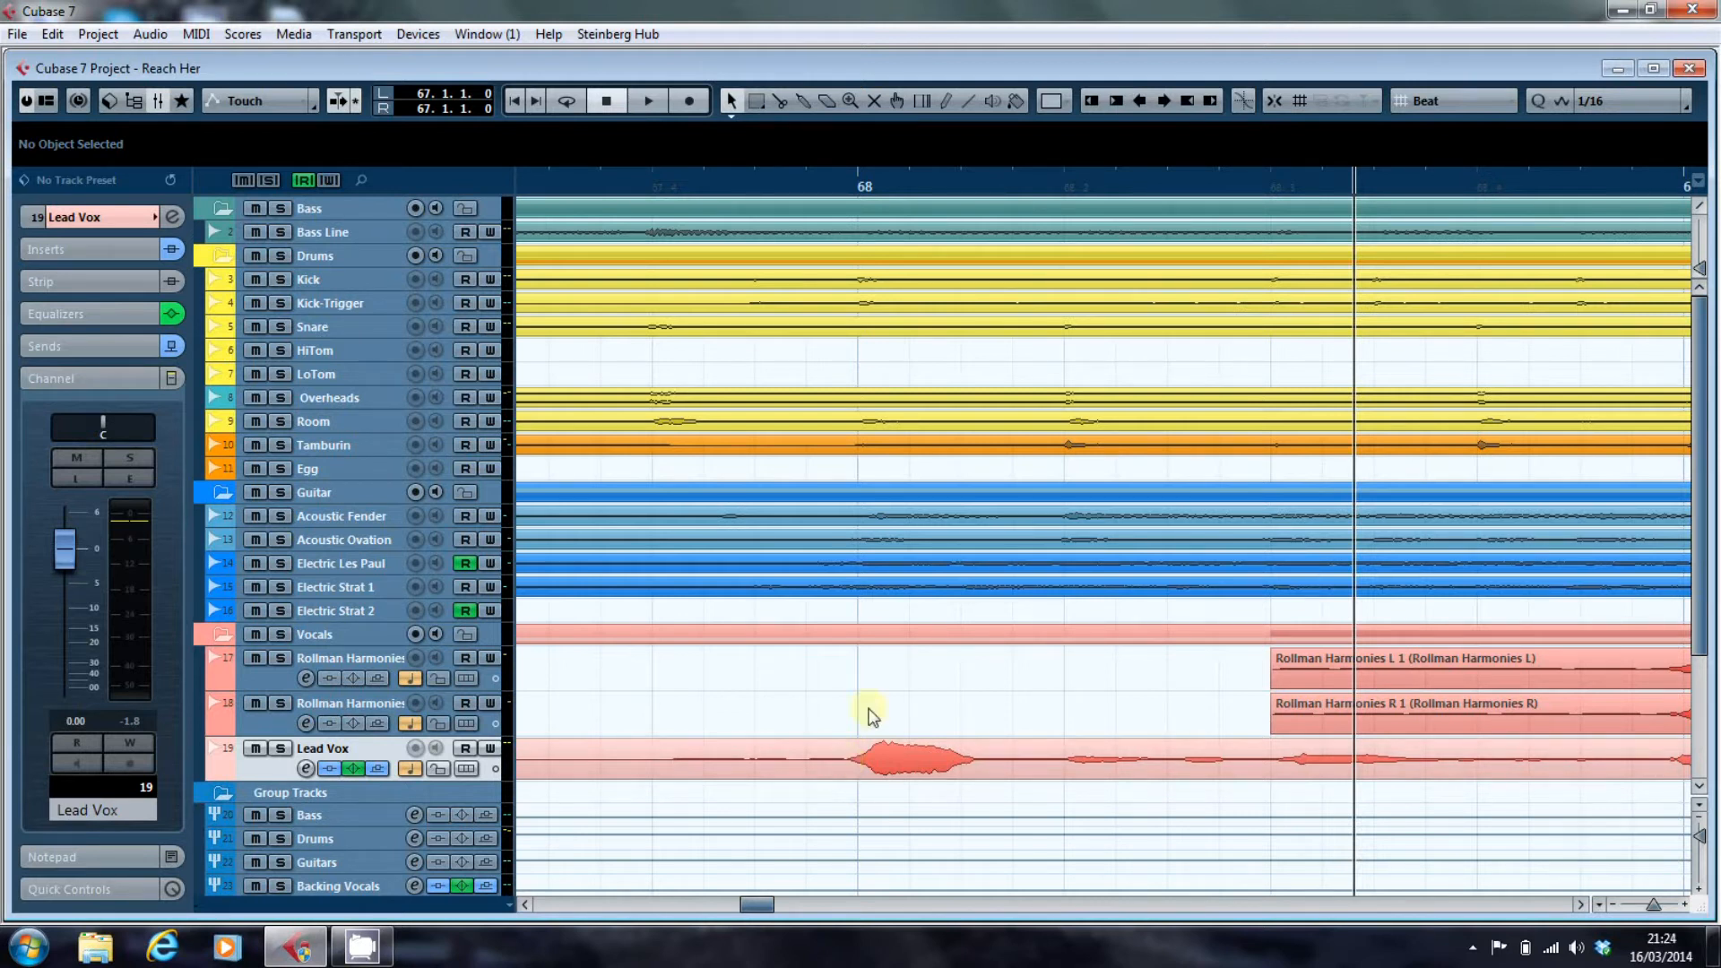
Split the Lead Vox event just before bar 68 and at about 68.1.3.44 to isolate the loud note, and return to the selection tool.
left_click(896, 186)
mouse_move(895, 192)
left_mouse_down()
mouse_move(896, 165)
mouse_move(899, 216)
left_mouse_up()
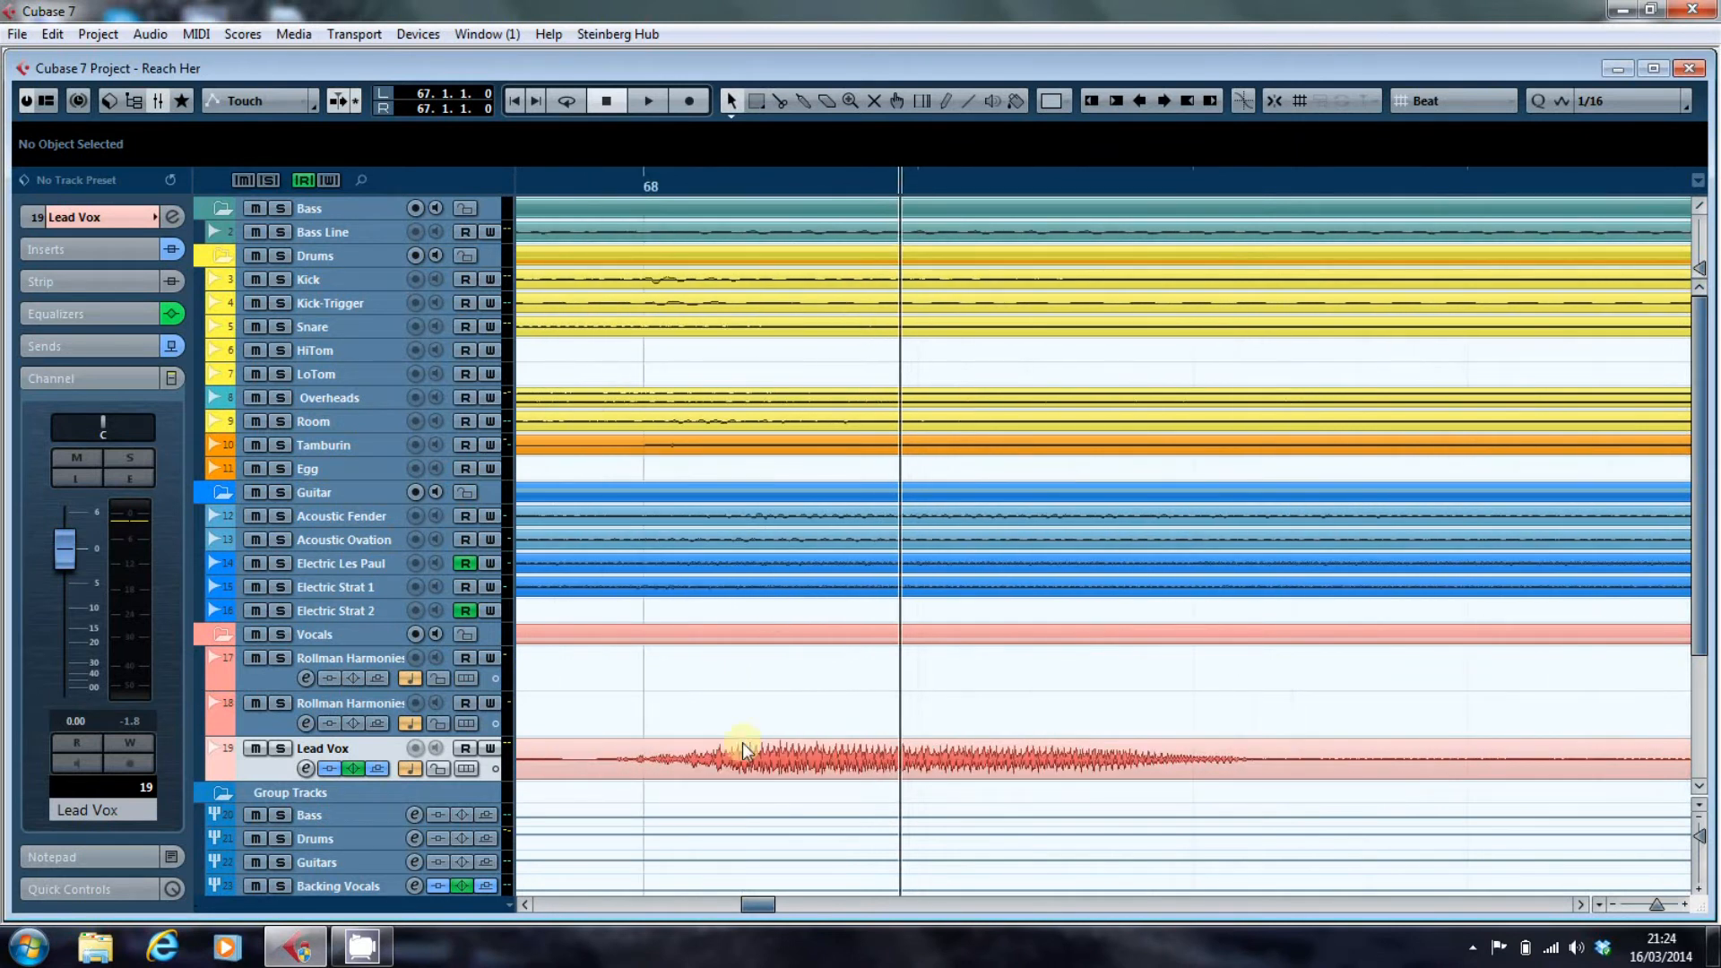
right_click(589, 776)
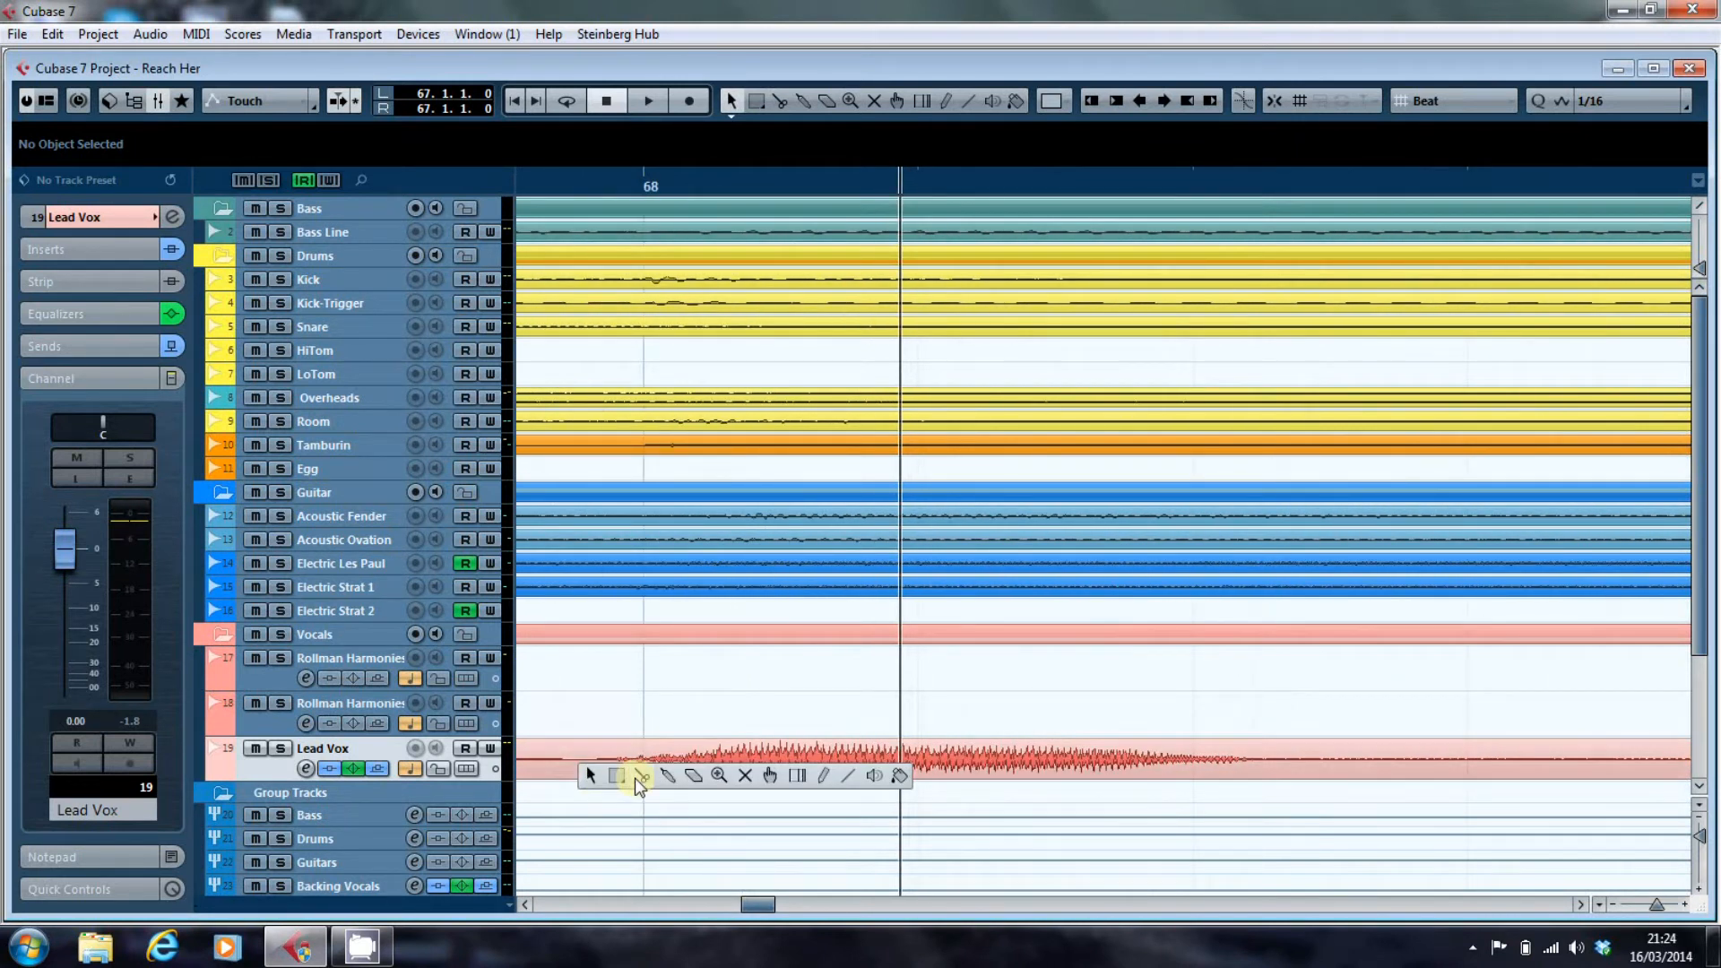
left_click(639, 777)
left_click(594, 771)
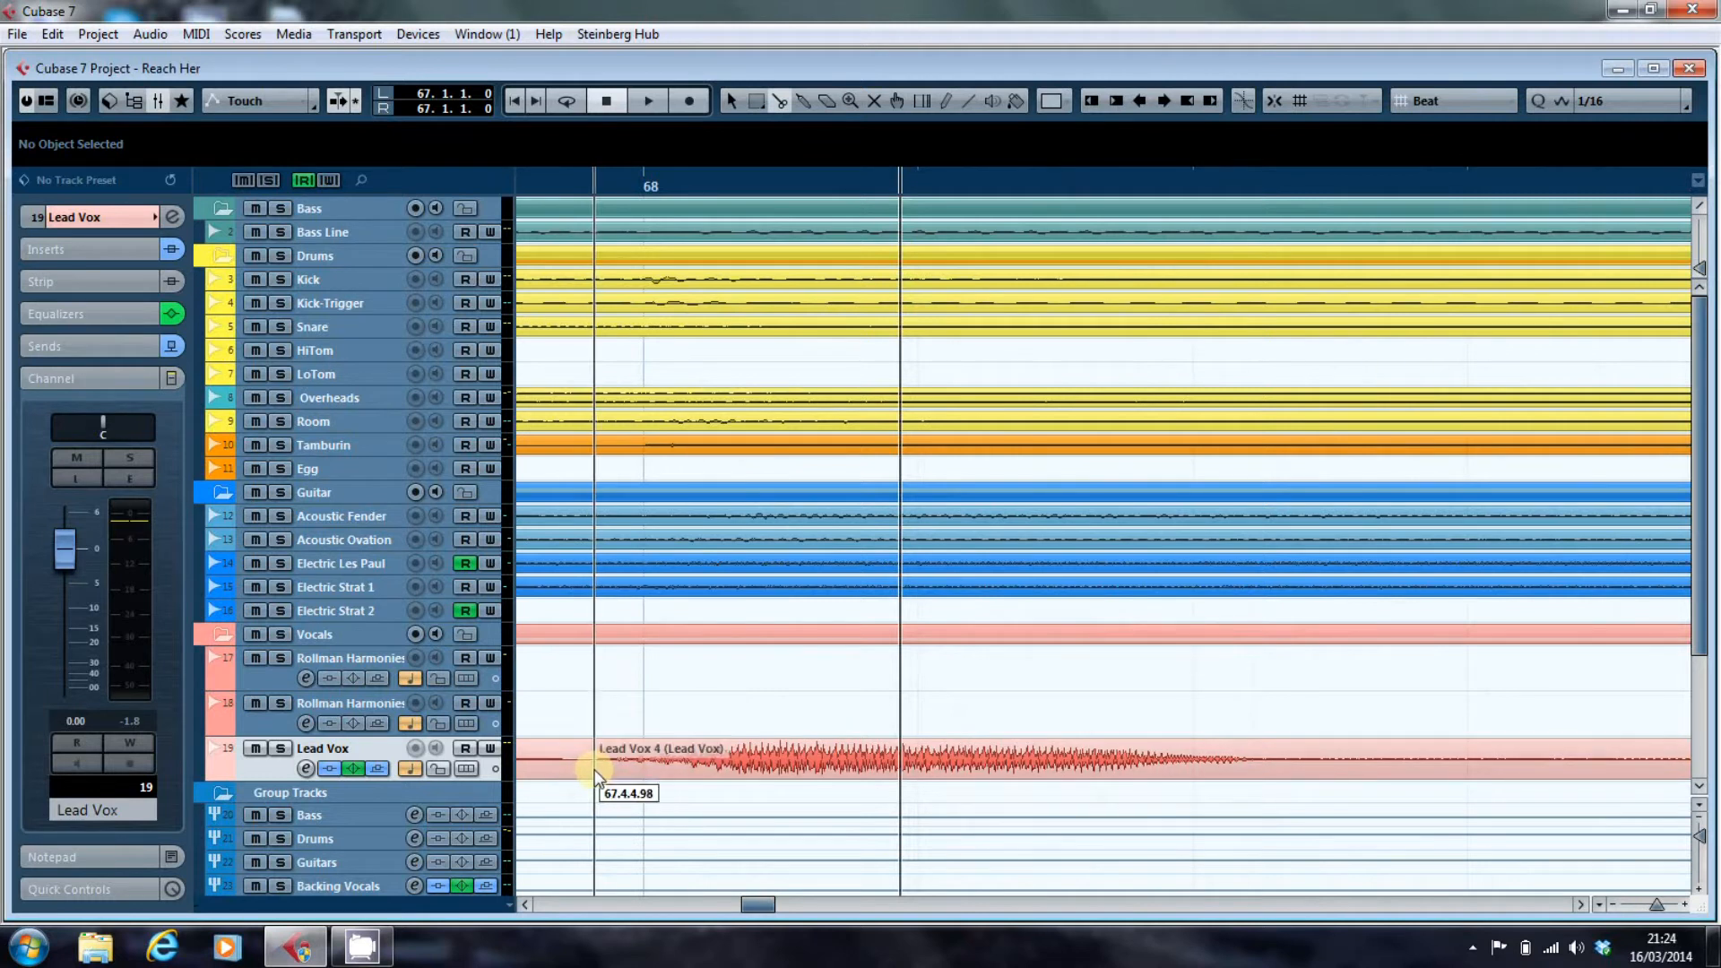
left_click(1299, 772)
right_click(1088, 808)
left_click(1088, 807)
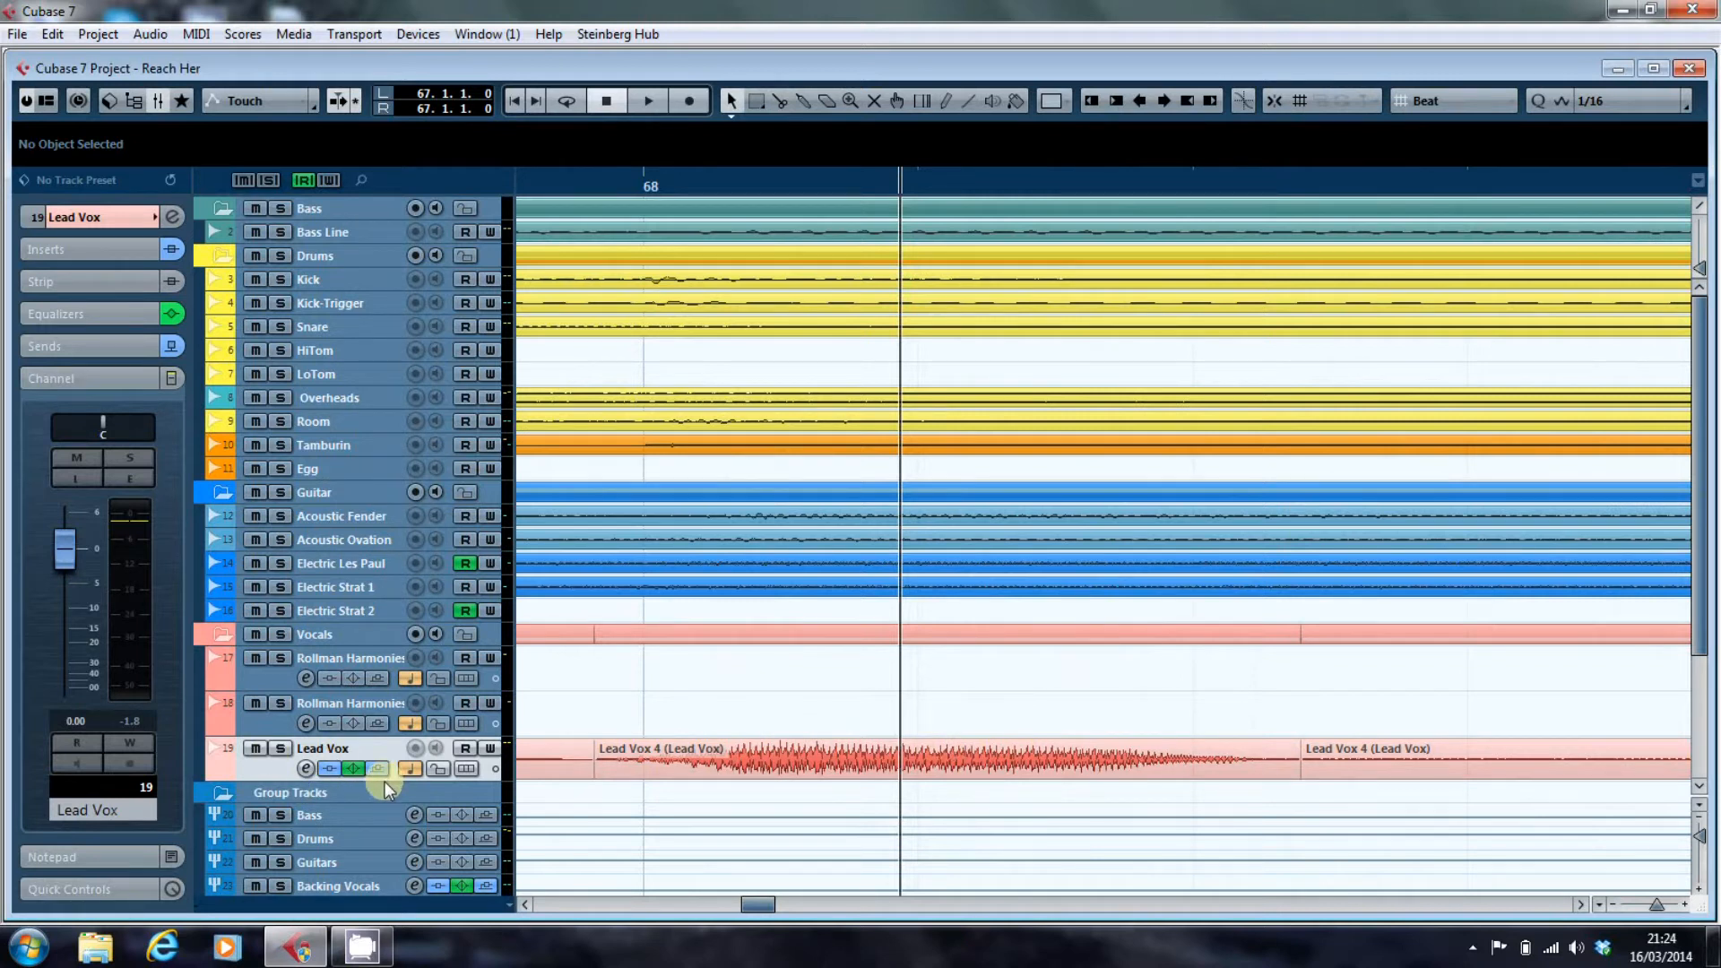
Increase the height of the Lead Vox track and lower the event volume of the isolated note at bar 68.
left_click_drag(384, 782, 389, 852)
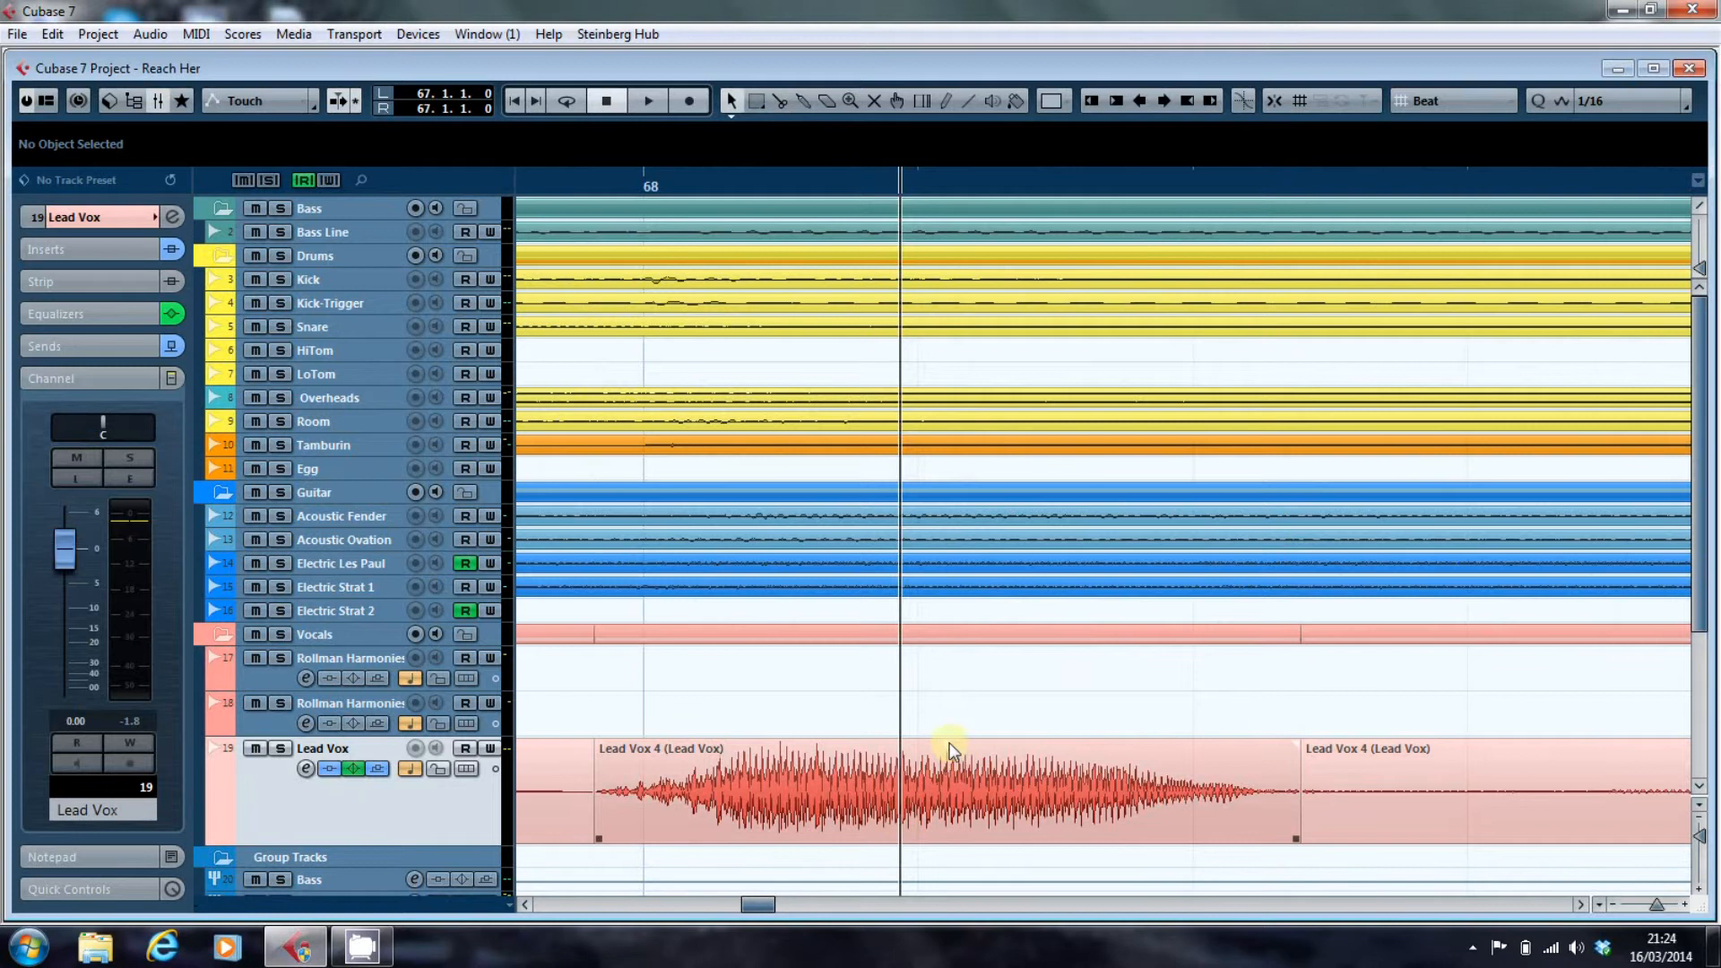
left_click_drag(949, 743, 944, 773)
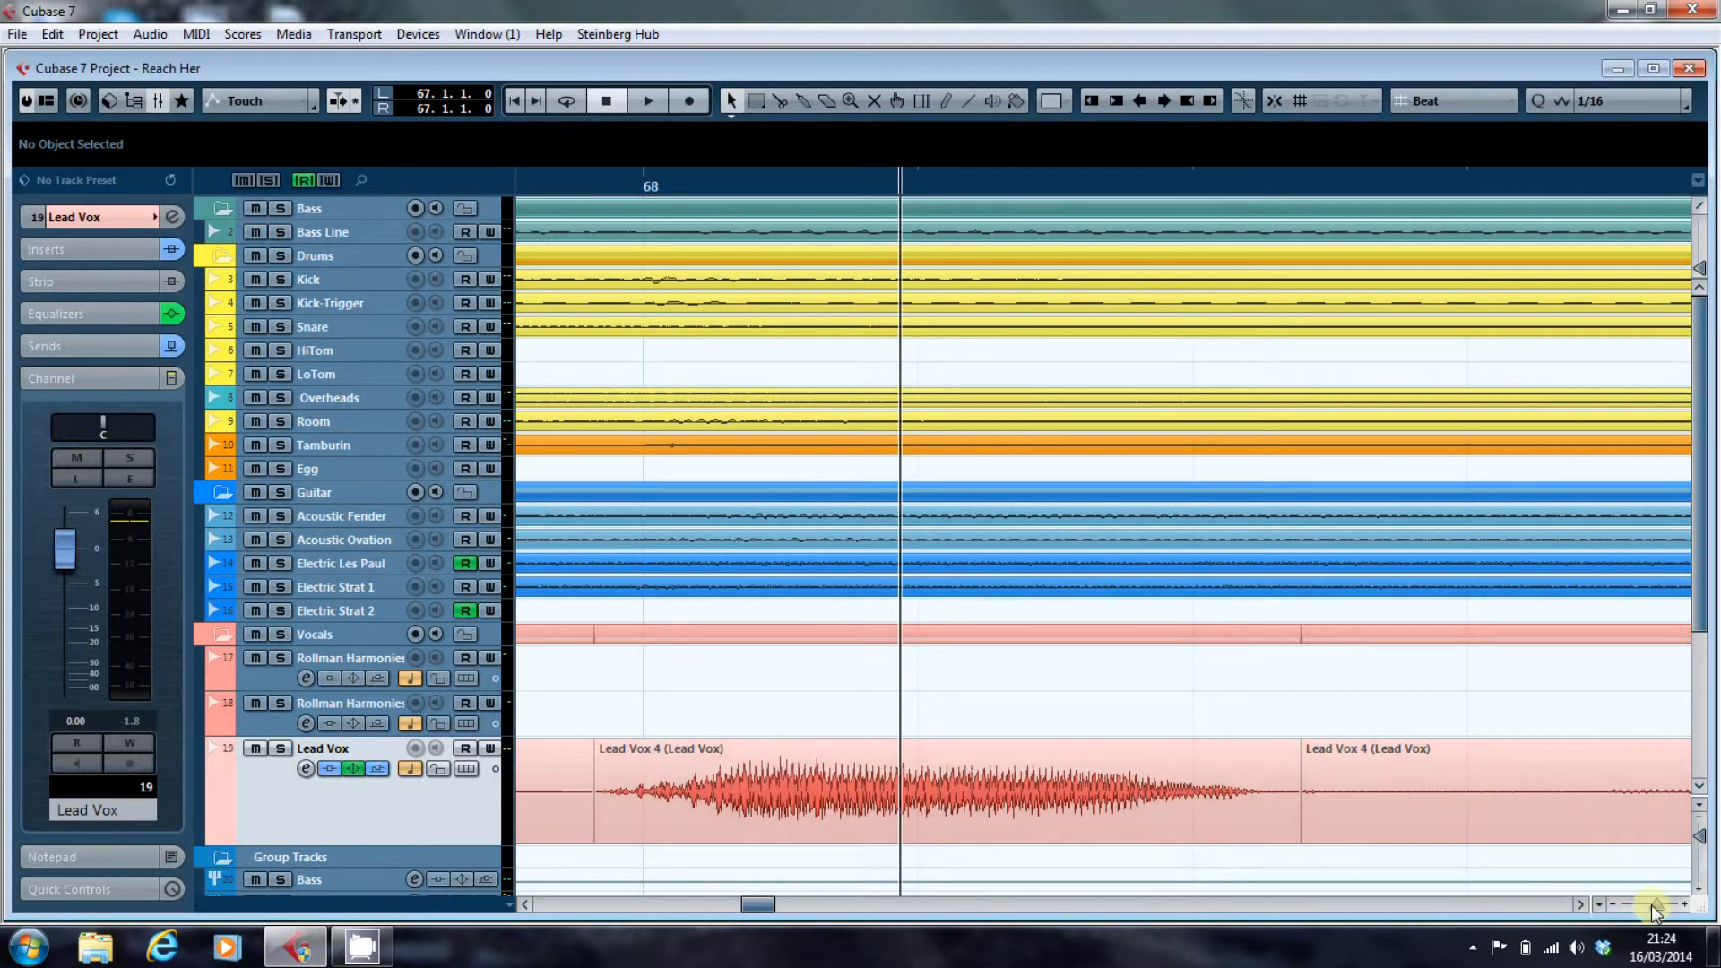
Play the song from bar 67 past the reduced Lead Vox note and stop playback after it.
left_click_drag(1651, 905, 1647, 905)
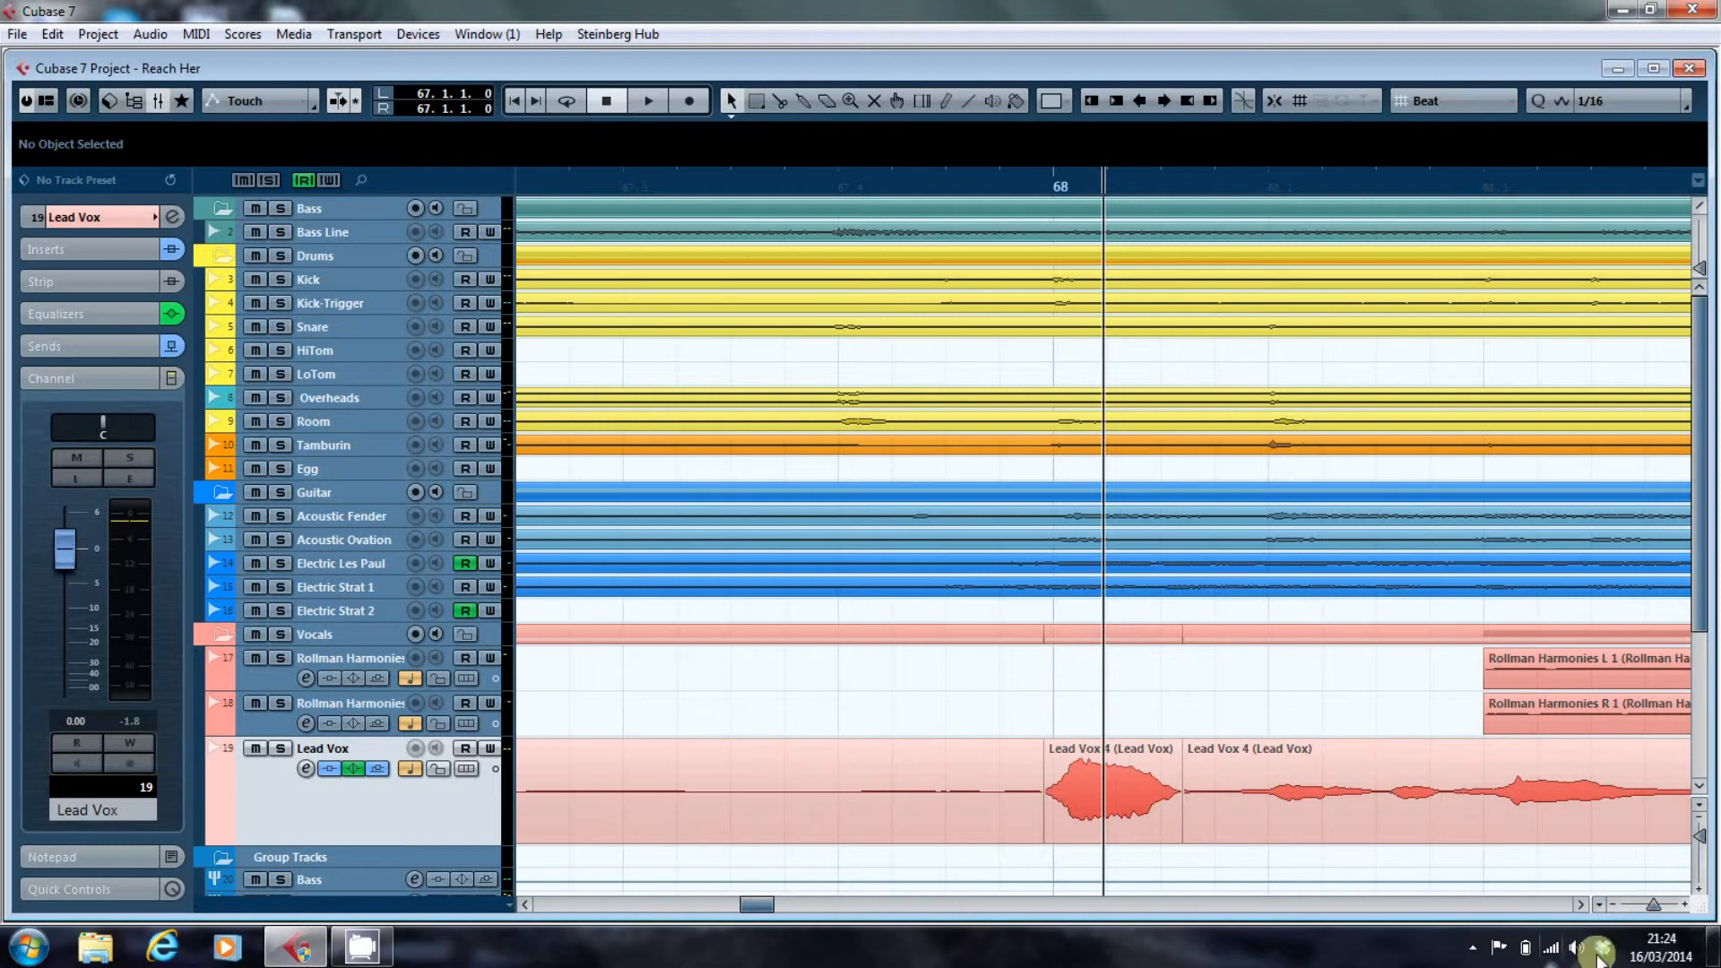
left_click_drag(1651, 906, 1647, 905)
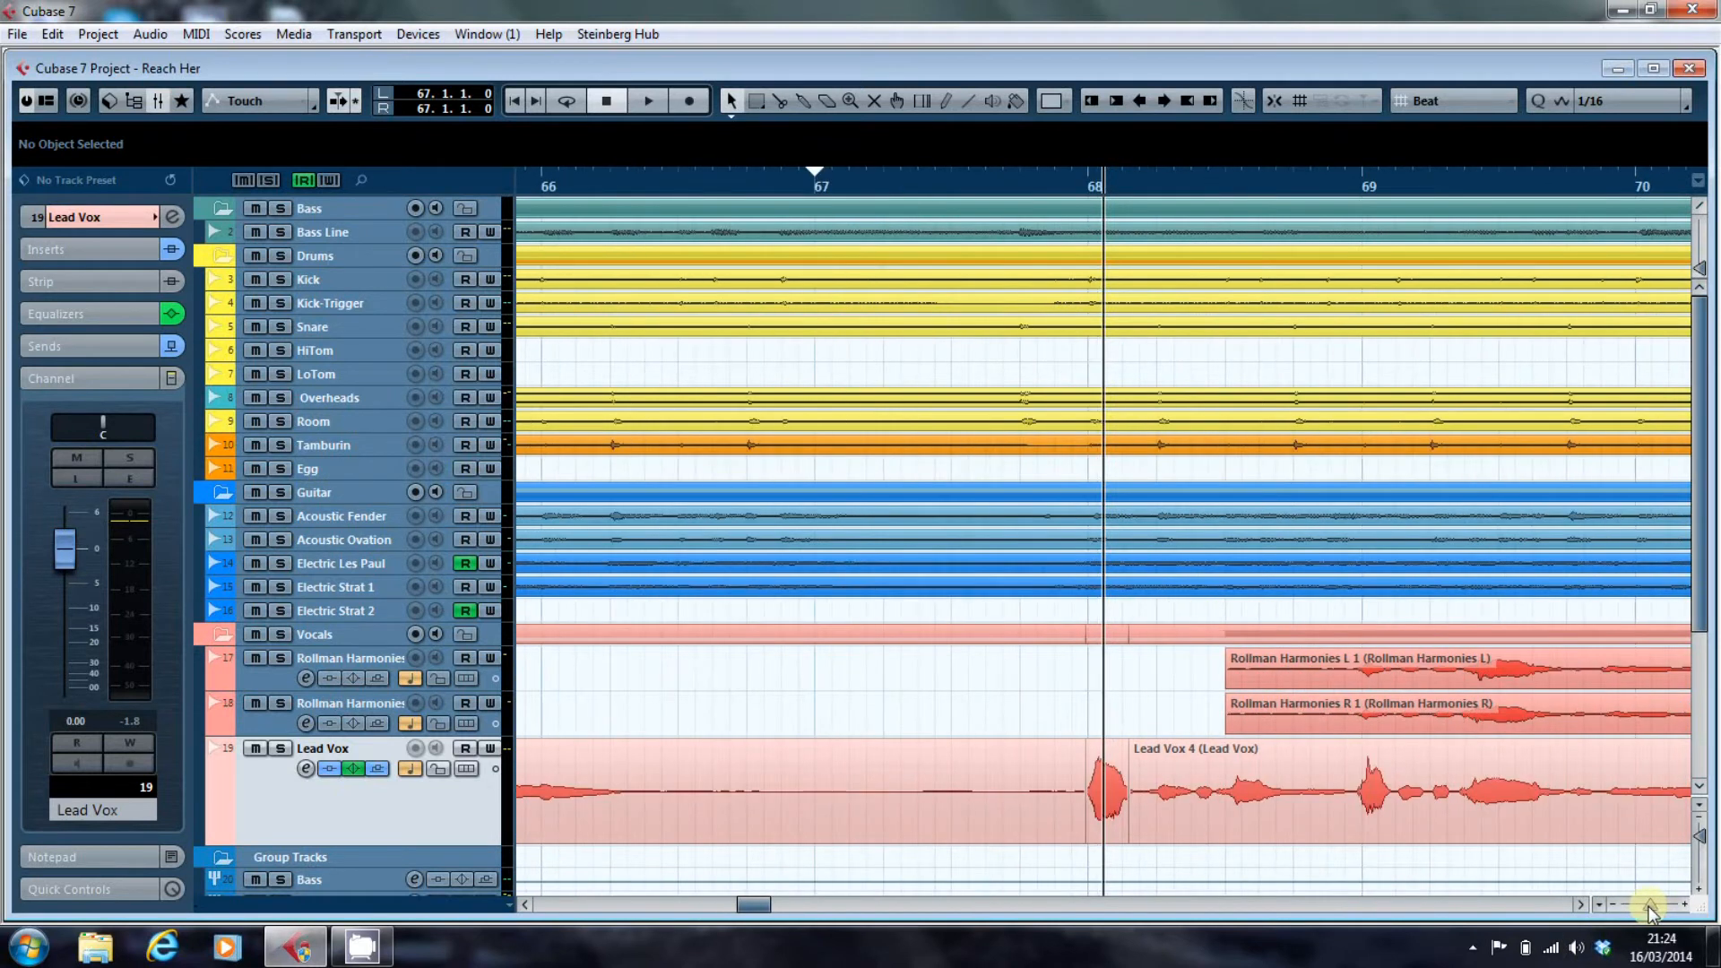
key("KP_1")
key("space")
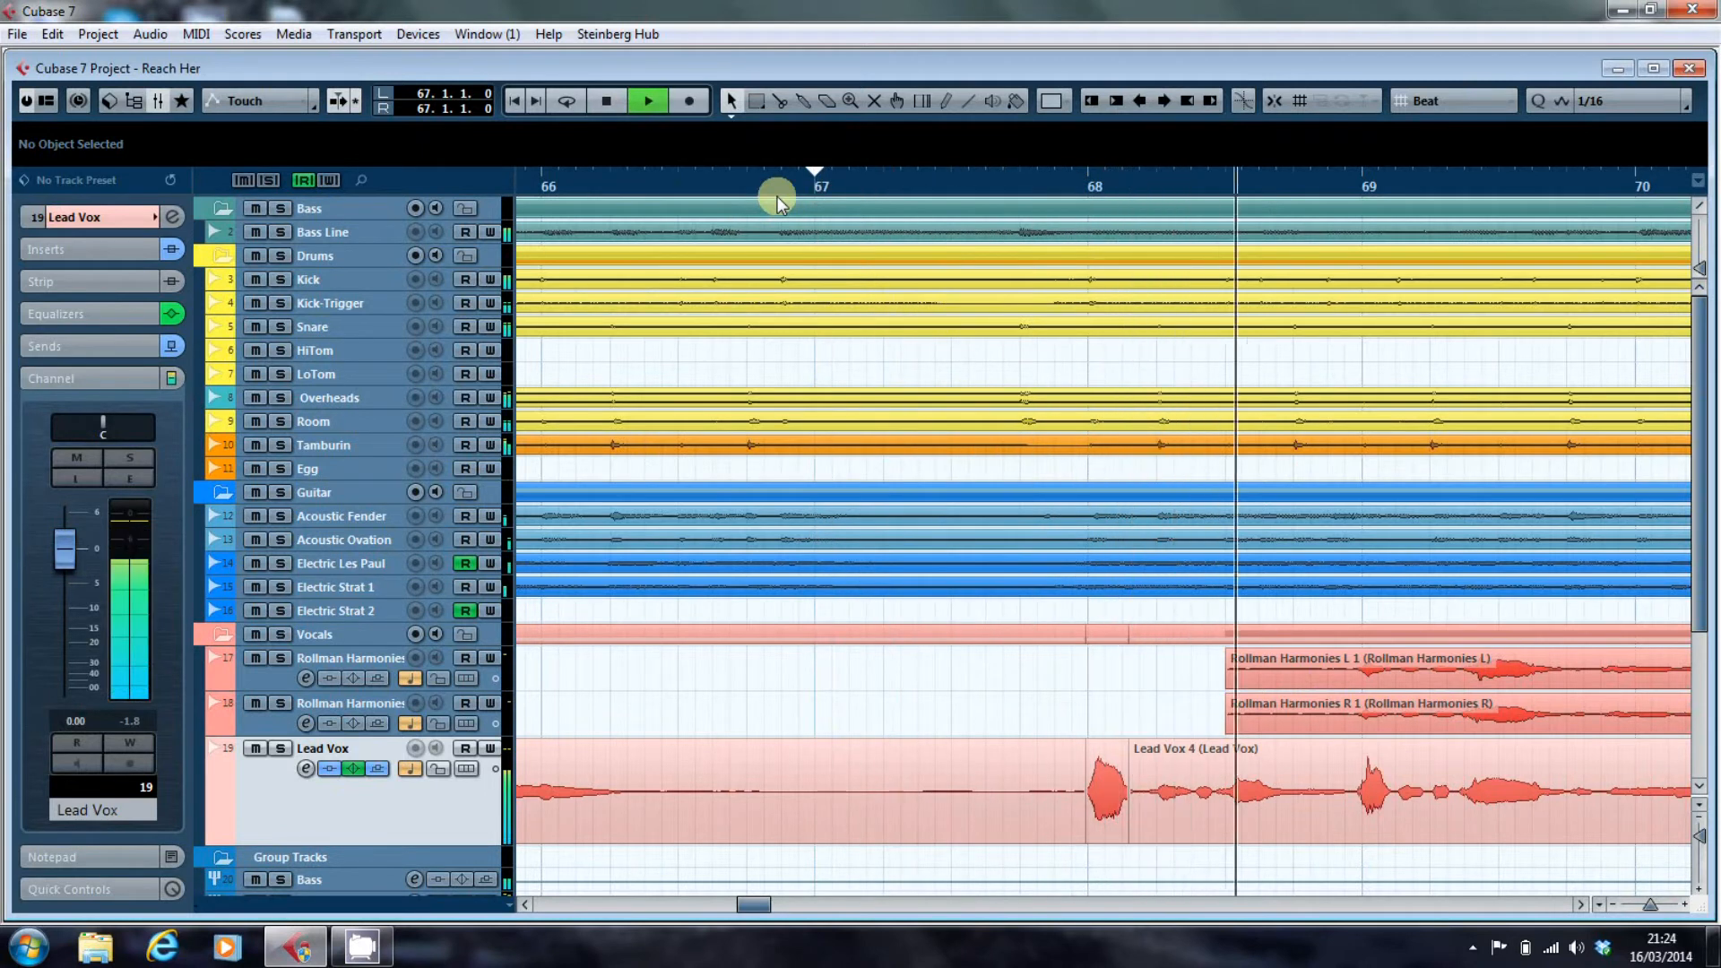
key("space")
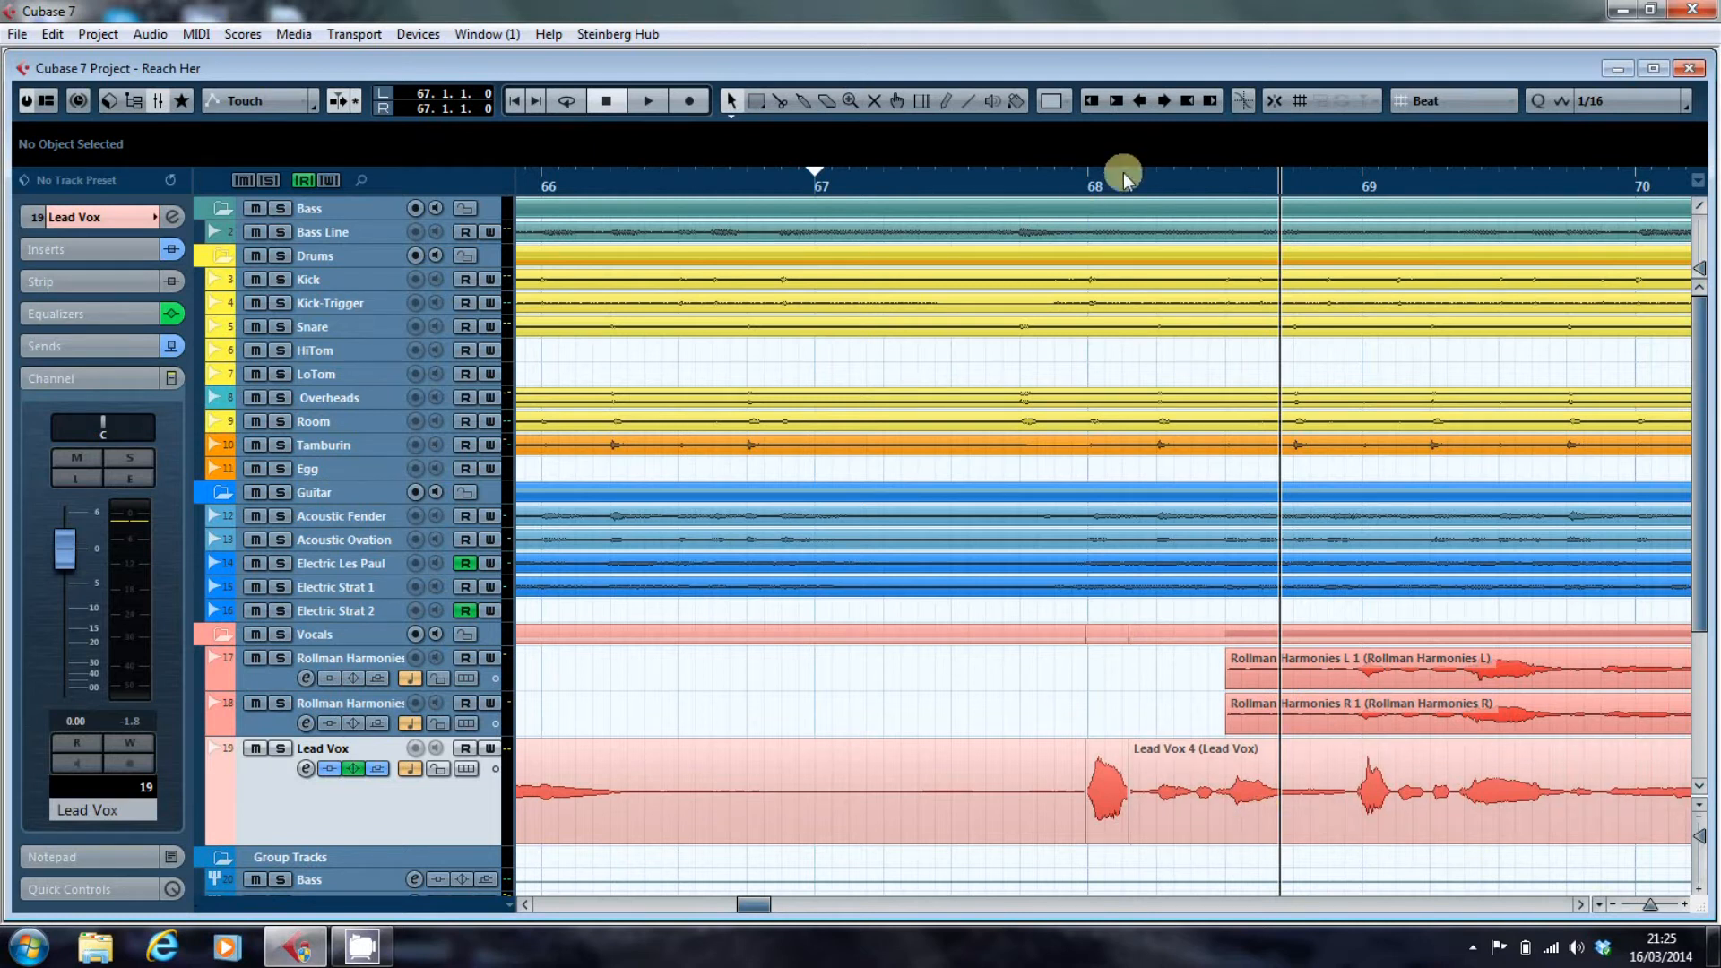
Inspect the isolated Lead Vox note up close and apply the Single Bars zoom preset around bars 45 to 70.
left_click_drag(1099, 183, 1097, 247)
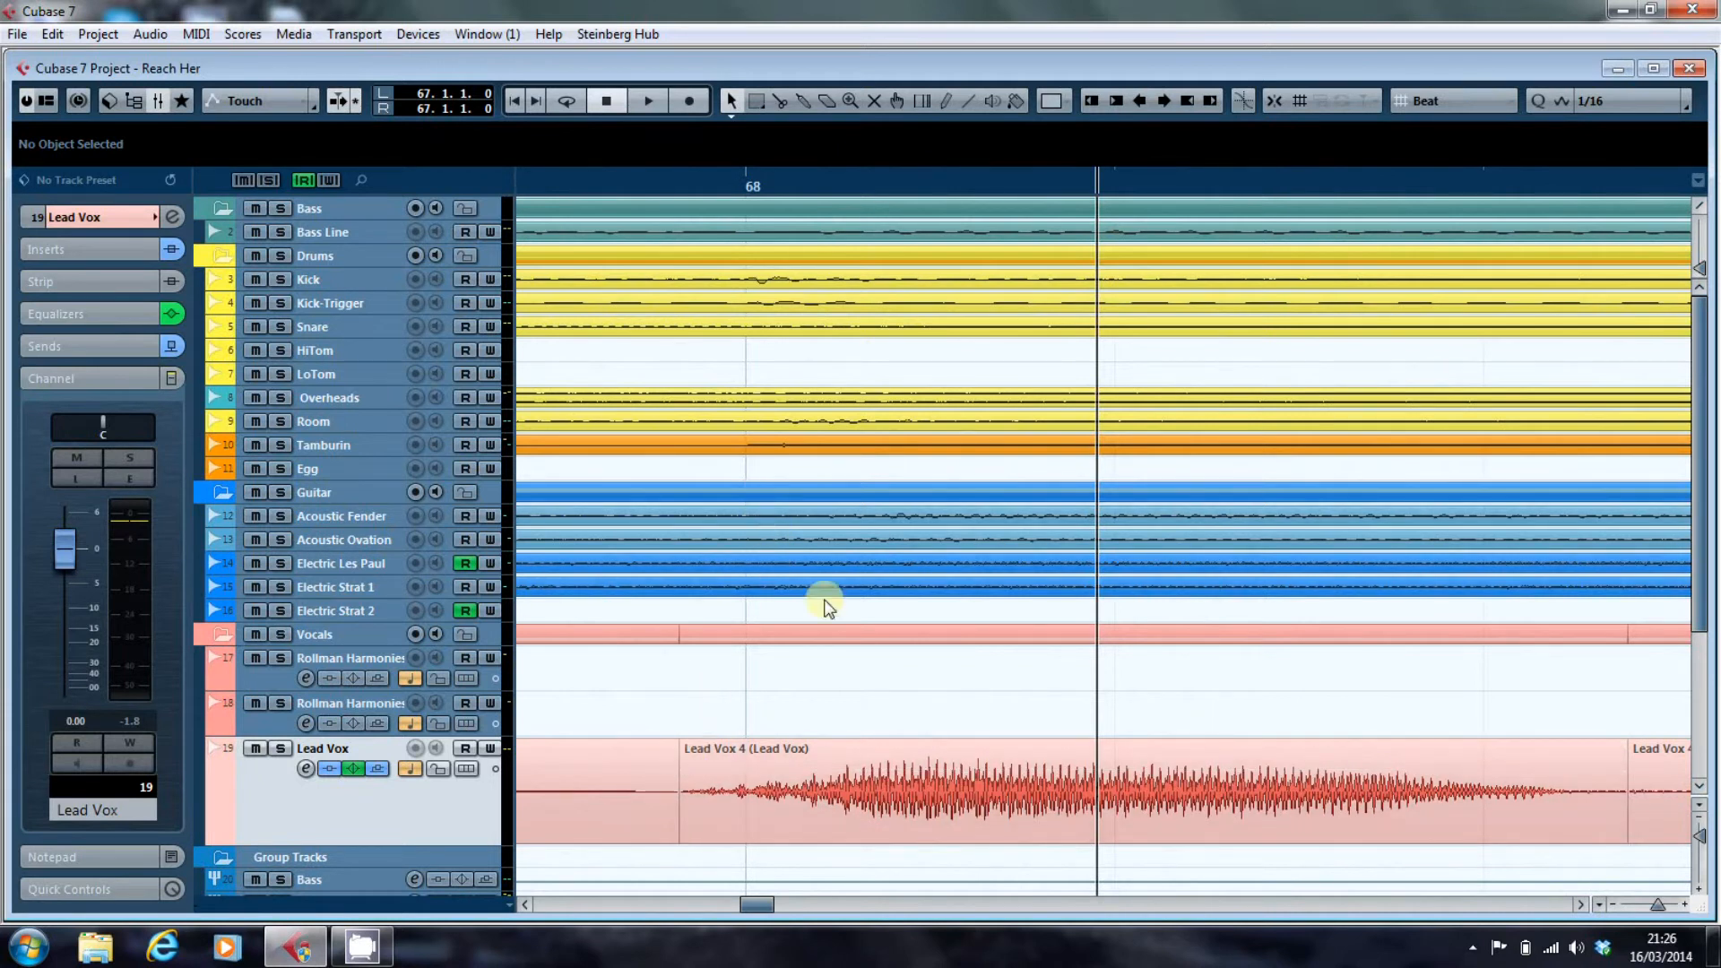
left_click_drag(760, 907, 722, 907)
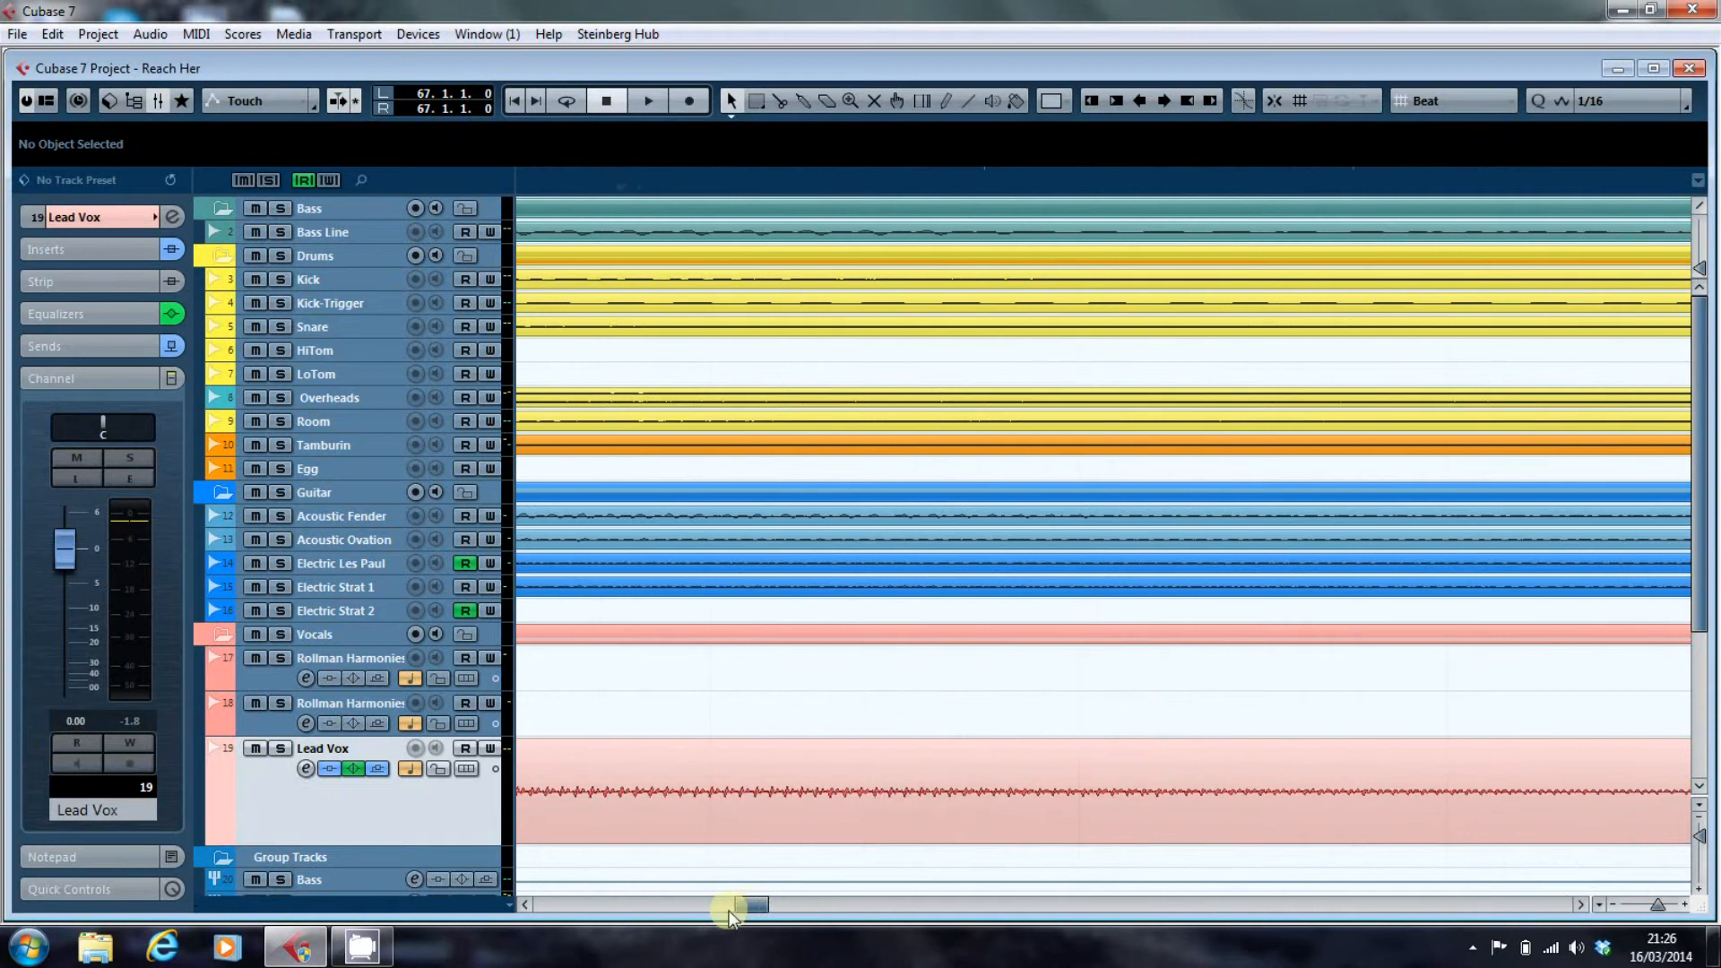
left_click(1600, 905)
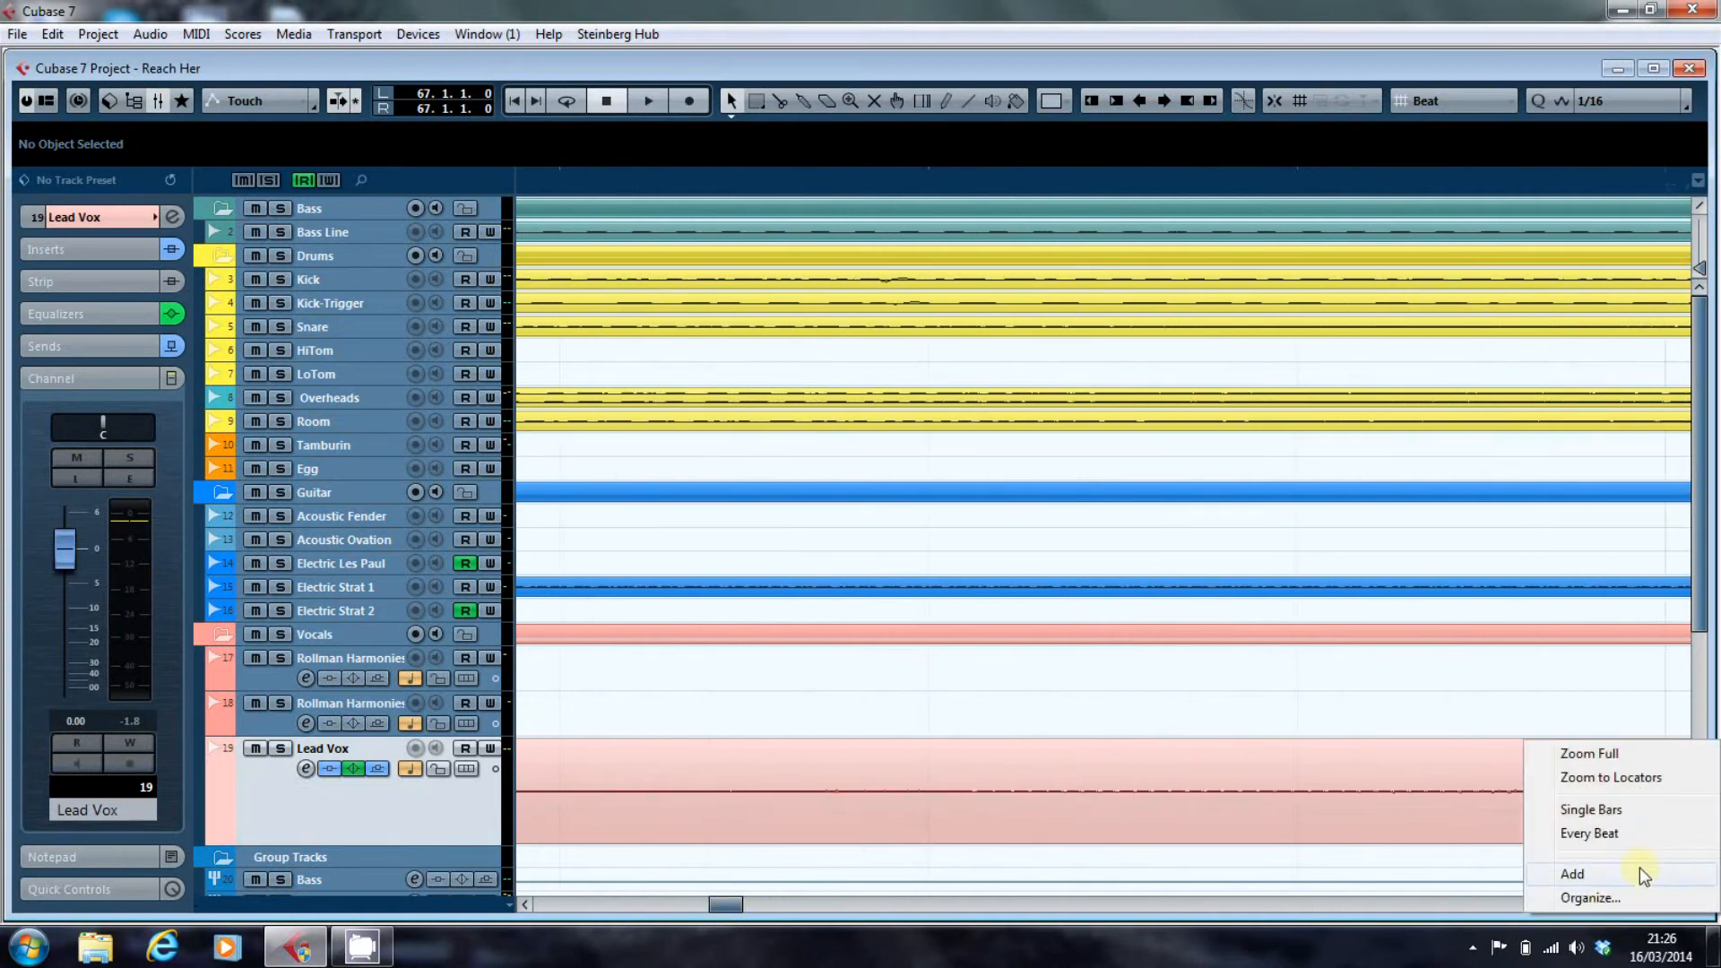
left_click(1633, 813)
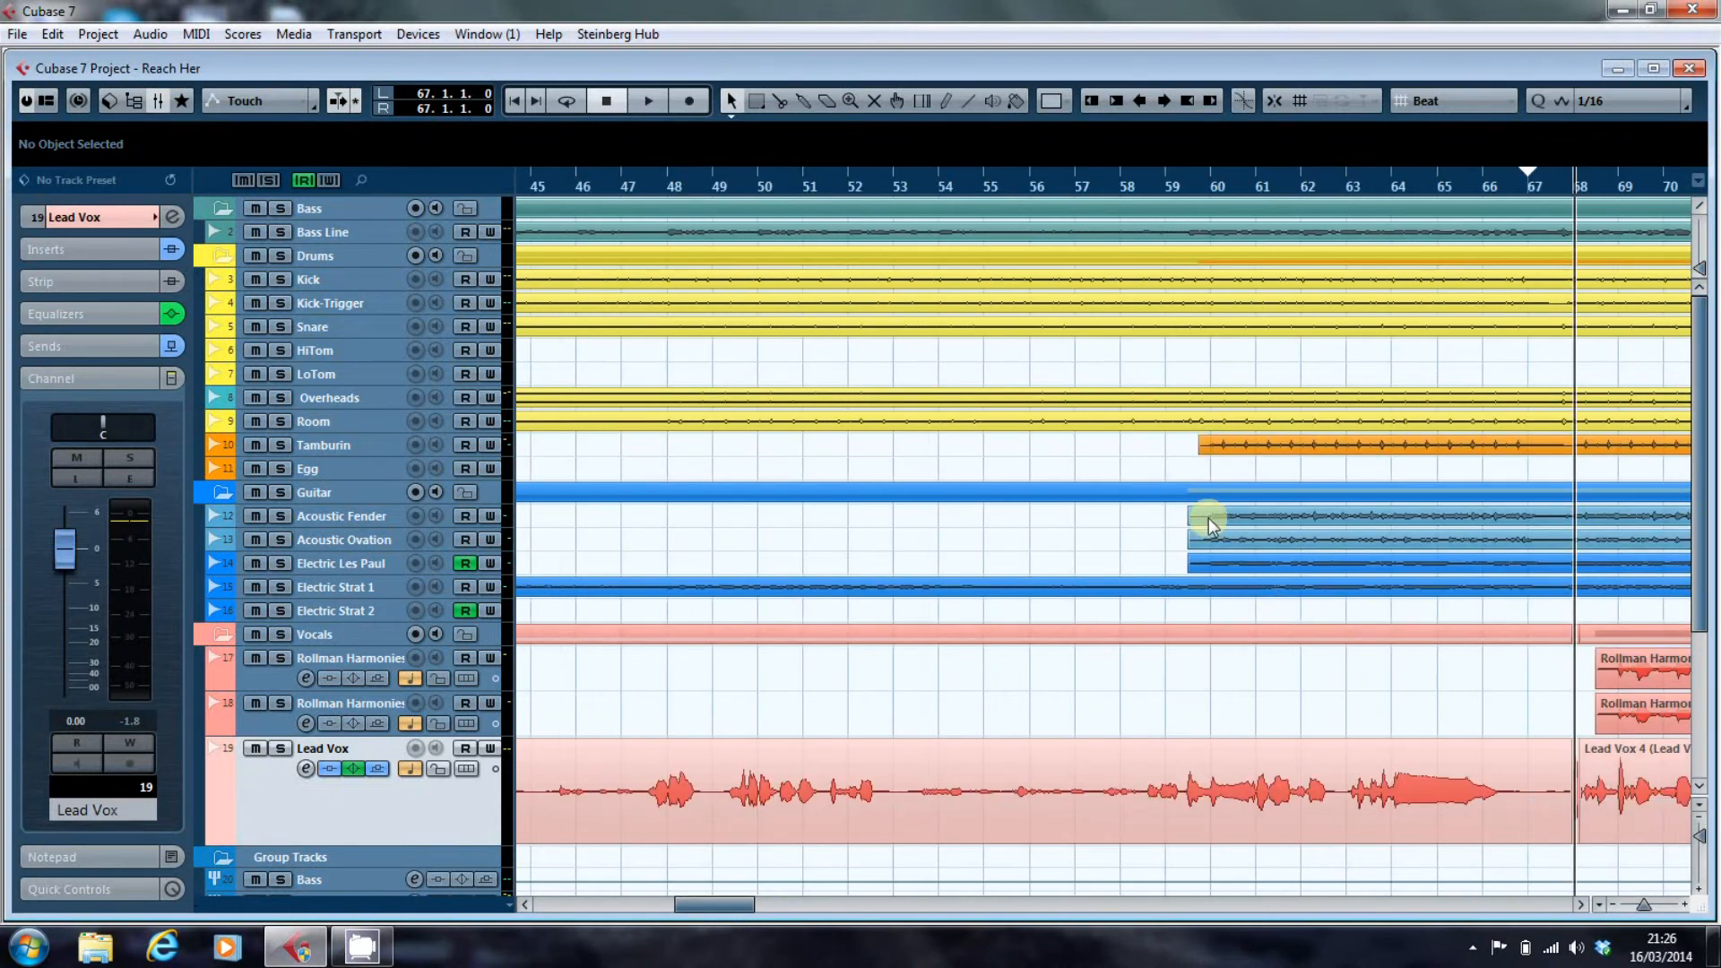
Select the Acoustic Fender track, solo it, and play it from bar 59 before stopping playback.
left_click(368, 524)
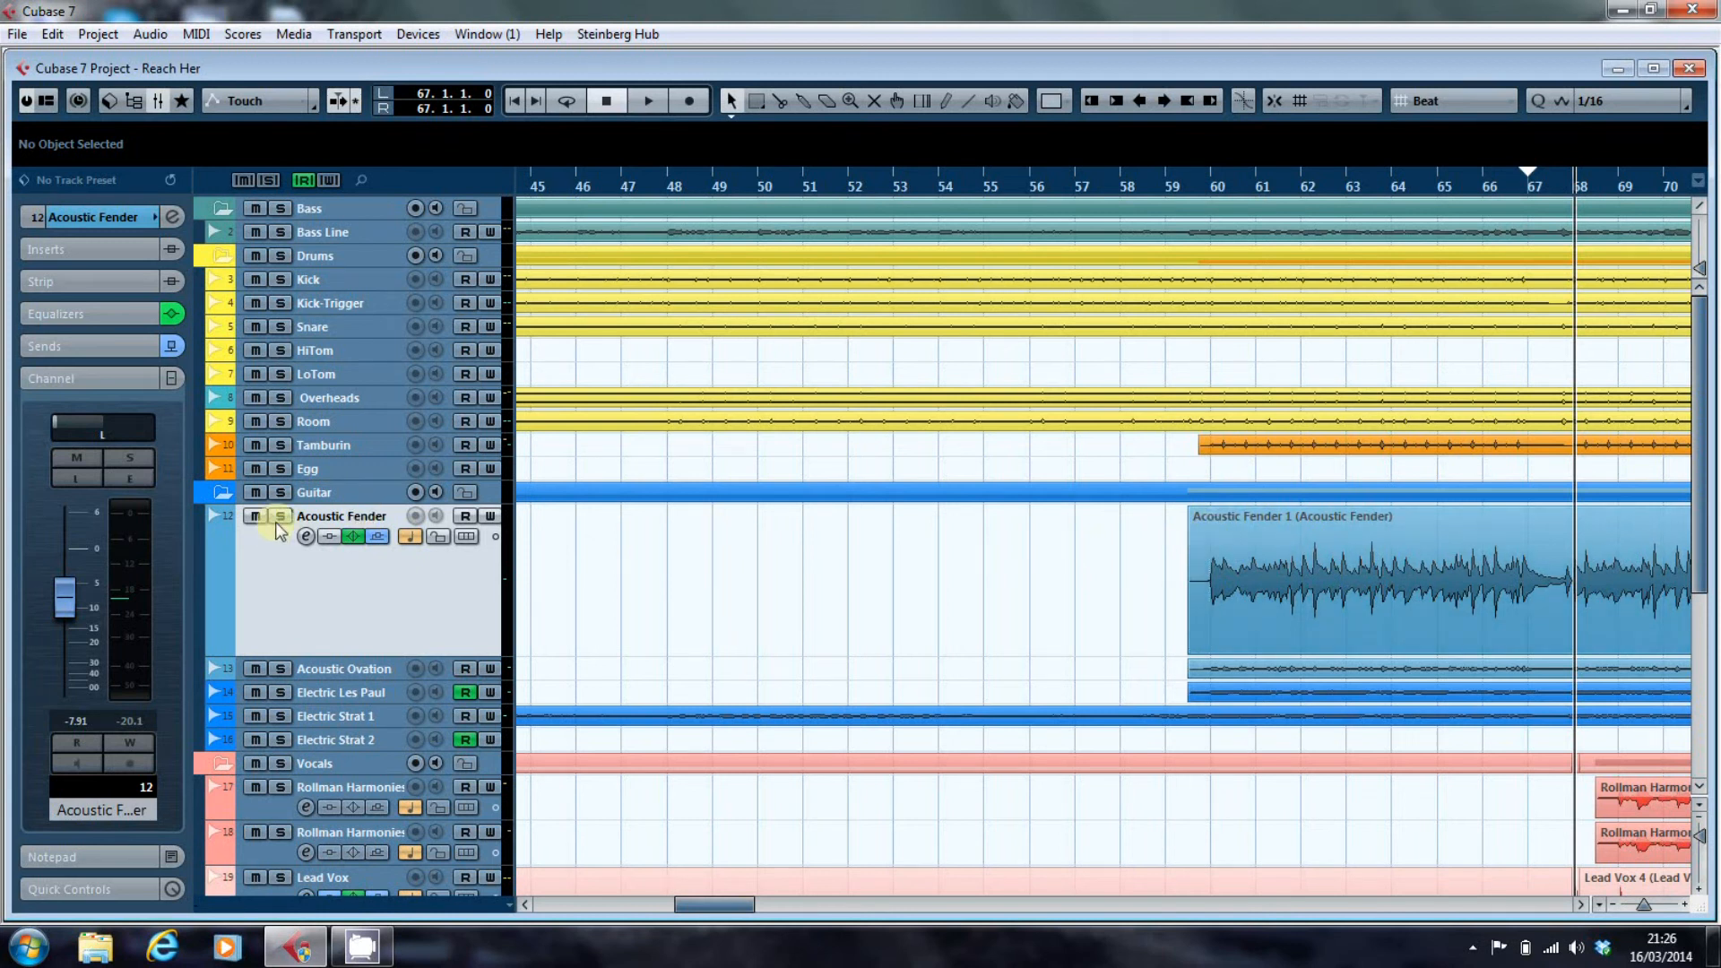
left_click(1167, 167)
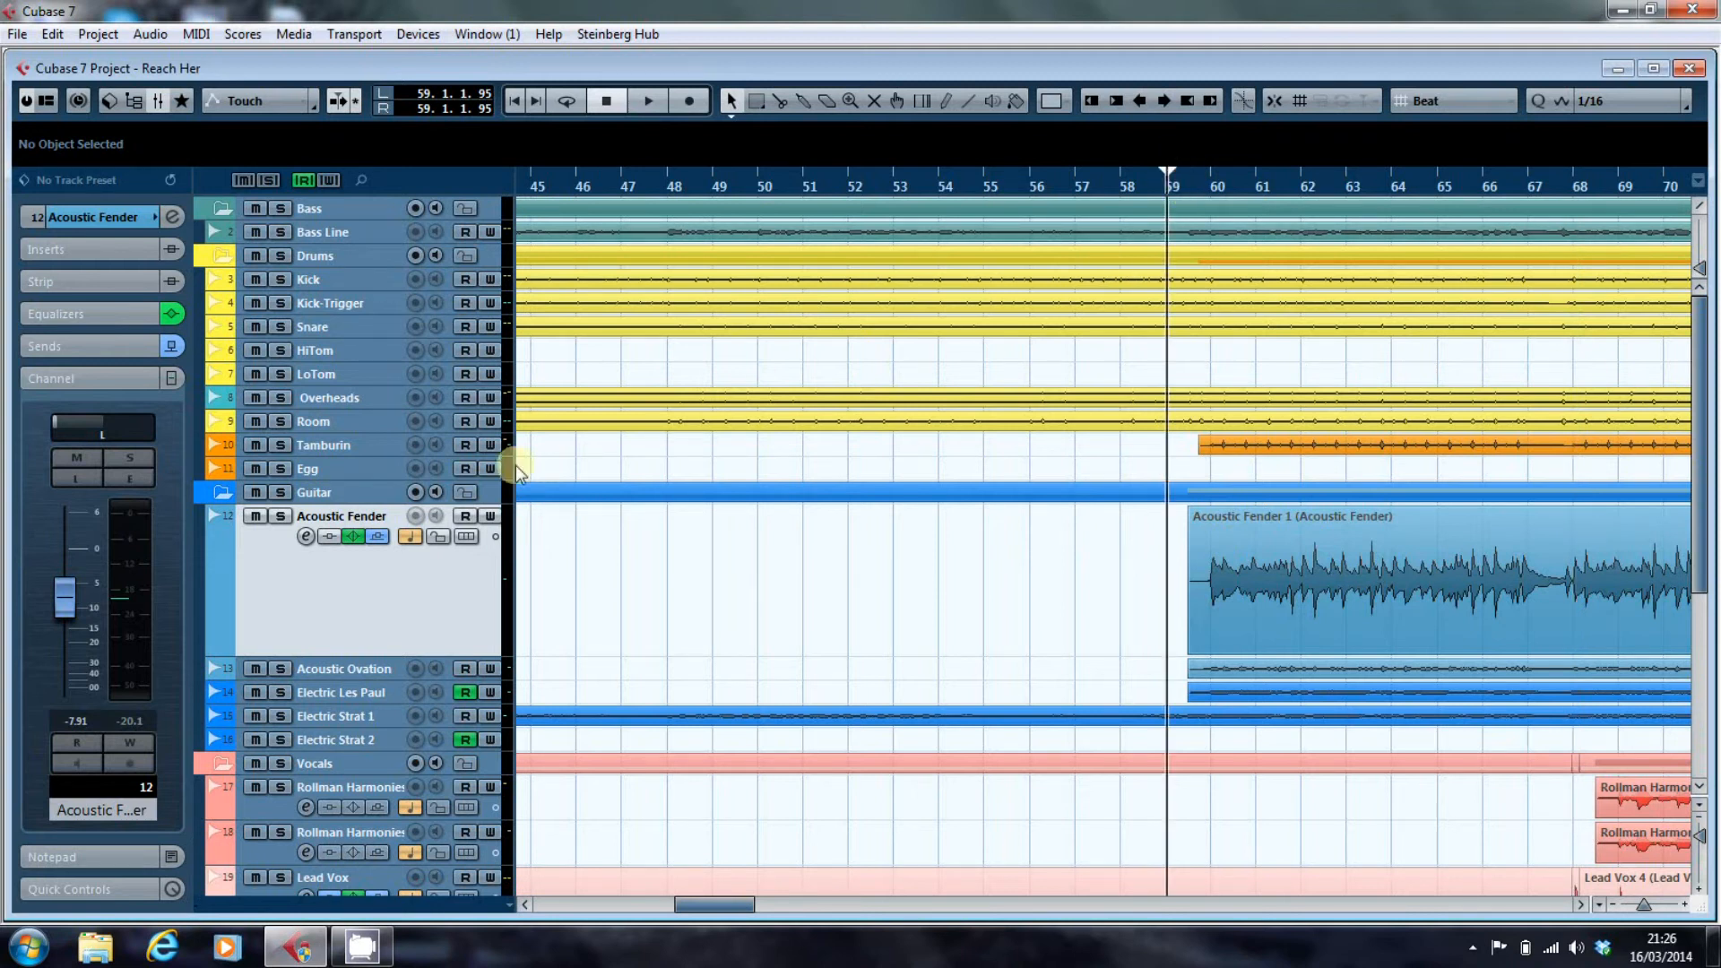
left_click(274, 514)
key("space")
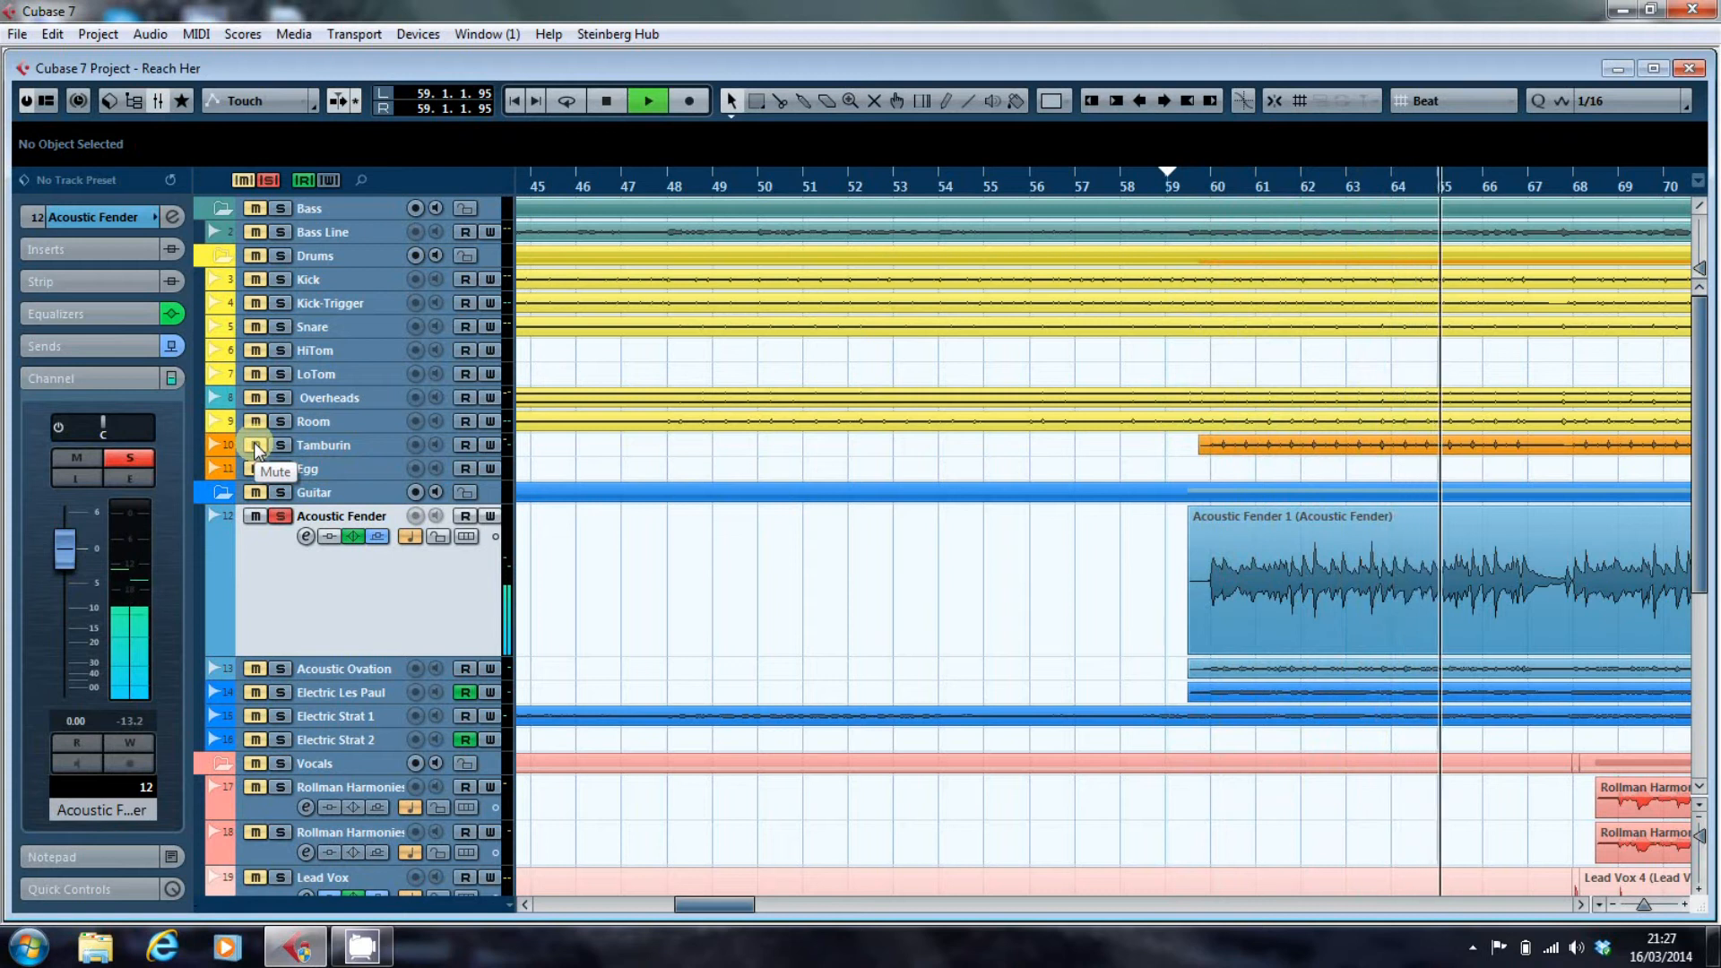
key("space")
Add a fade-in of about 8 bars to the start of the Acoustic Fender 1 event and unsolo the track.
left_click_drag(1191, 508, 1560, 525)
left_click(283, 519)
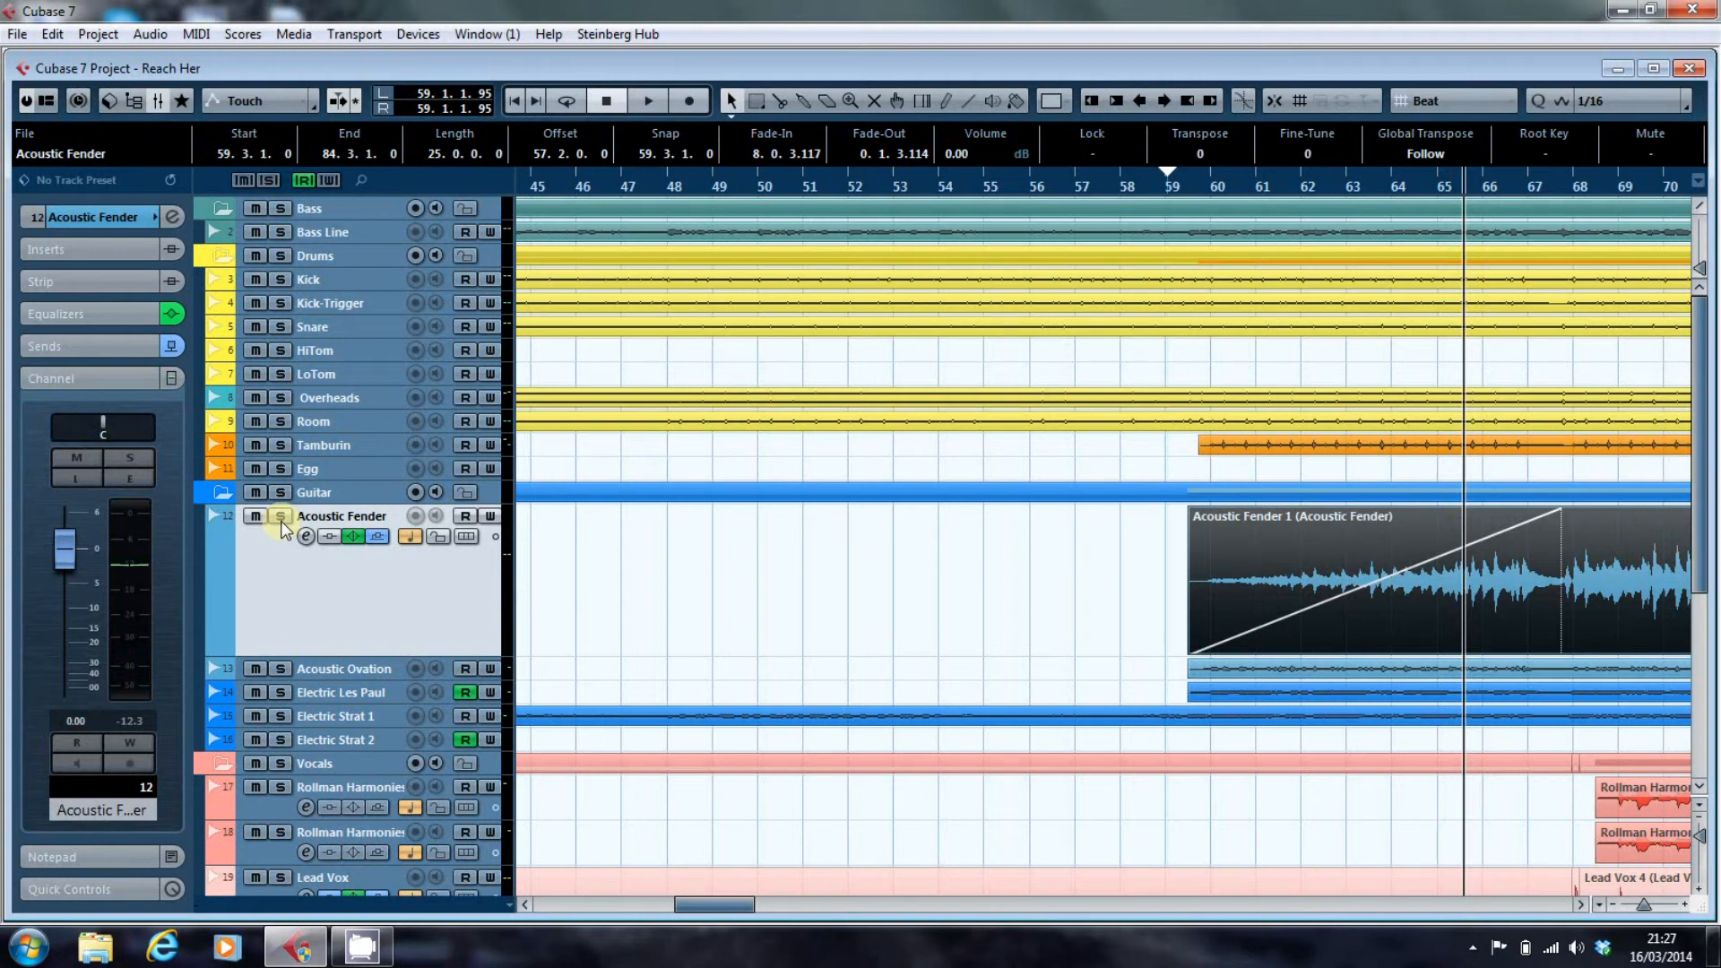
Solo Acoustic Fender, listen to its fade-in from bar 59 to just past bar 68, and unsolo the track.
key("KP_1")
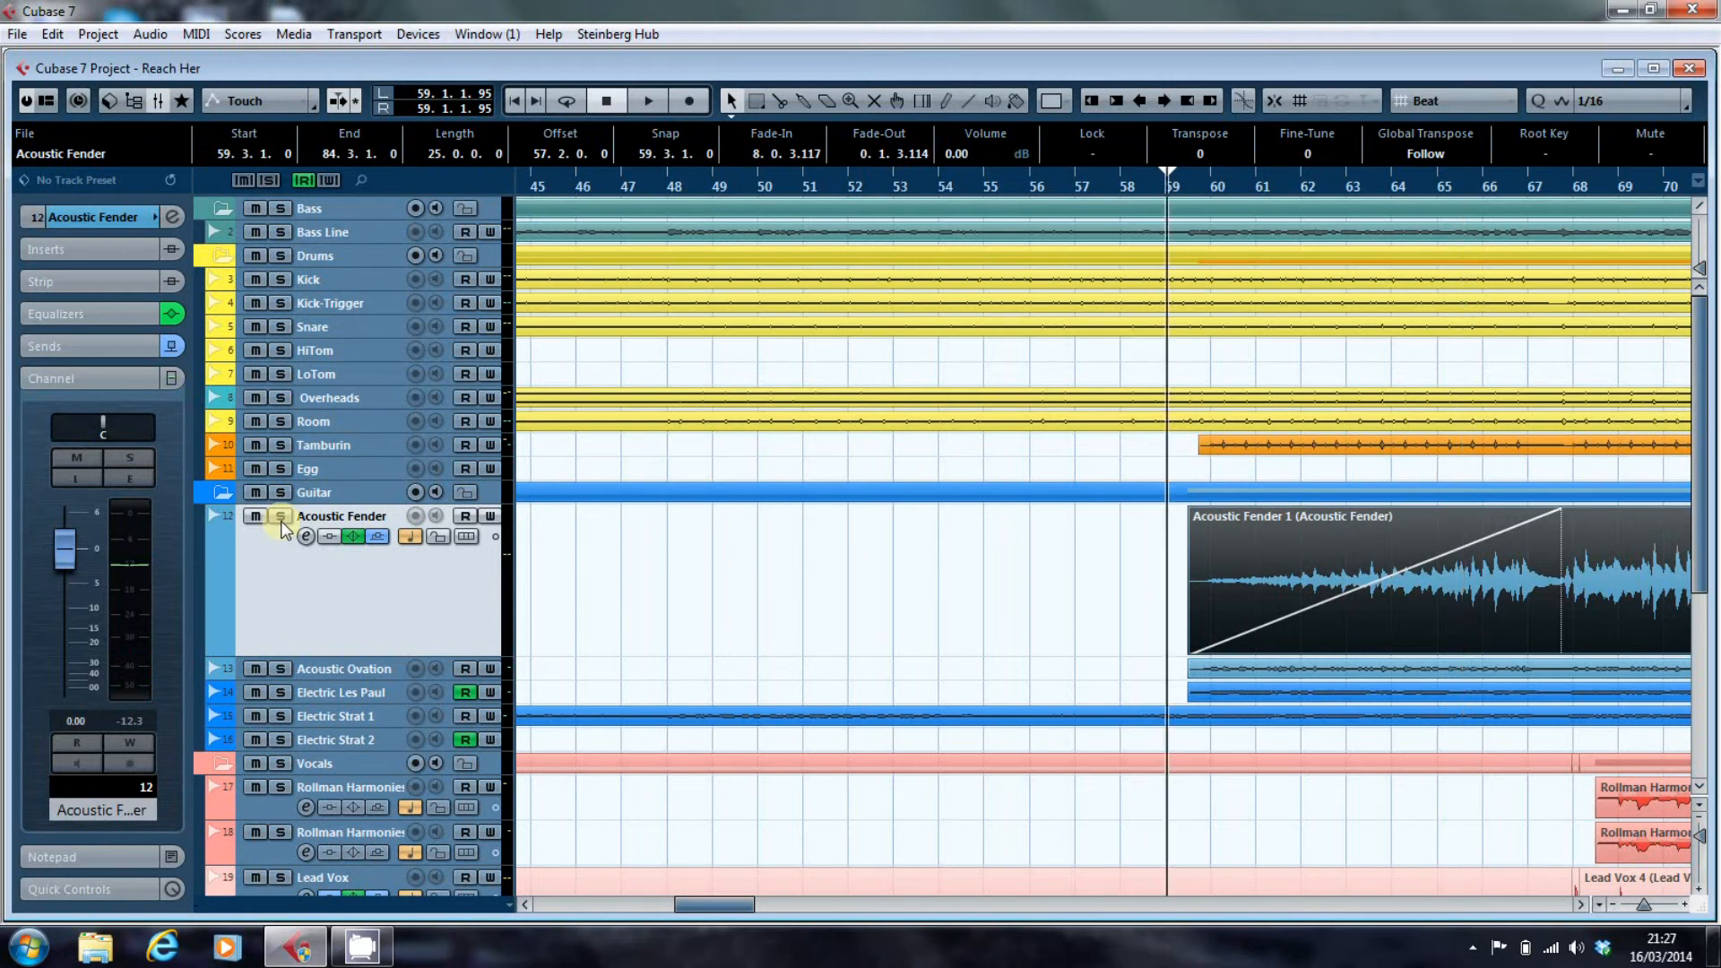
left_click(282, 524)
key("space")
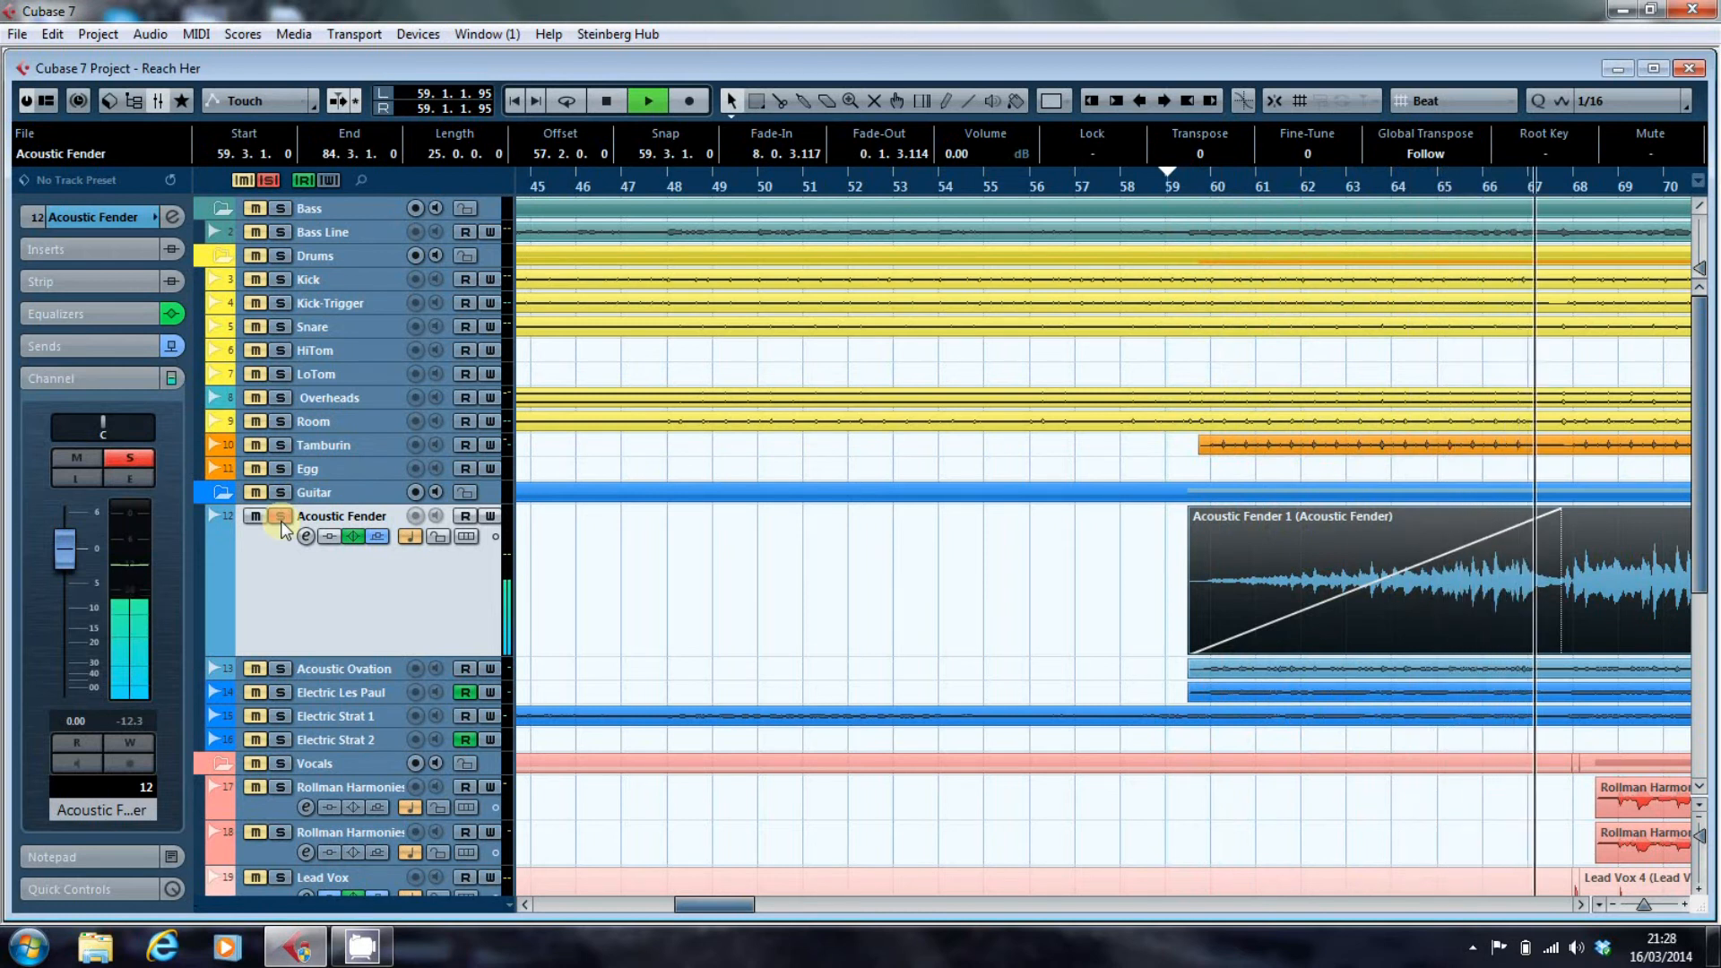
key("space")
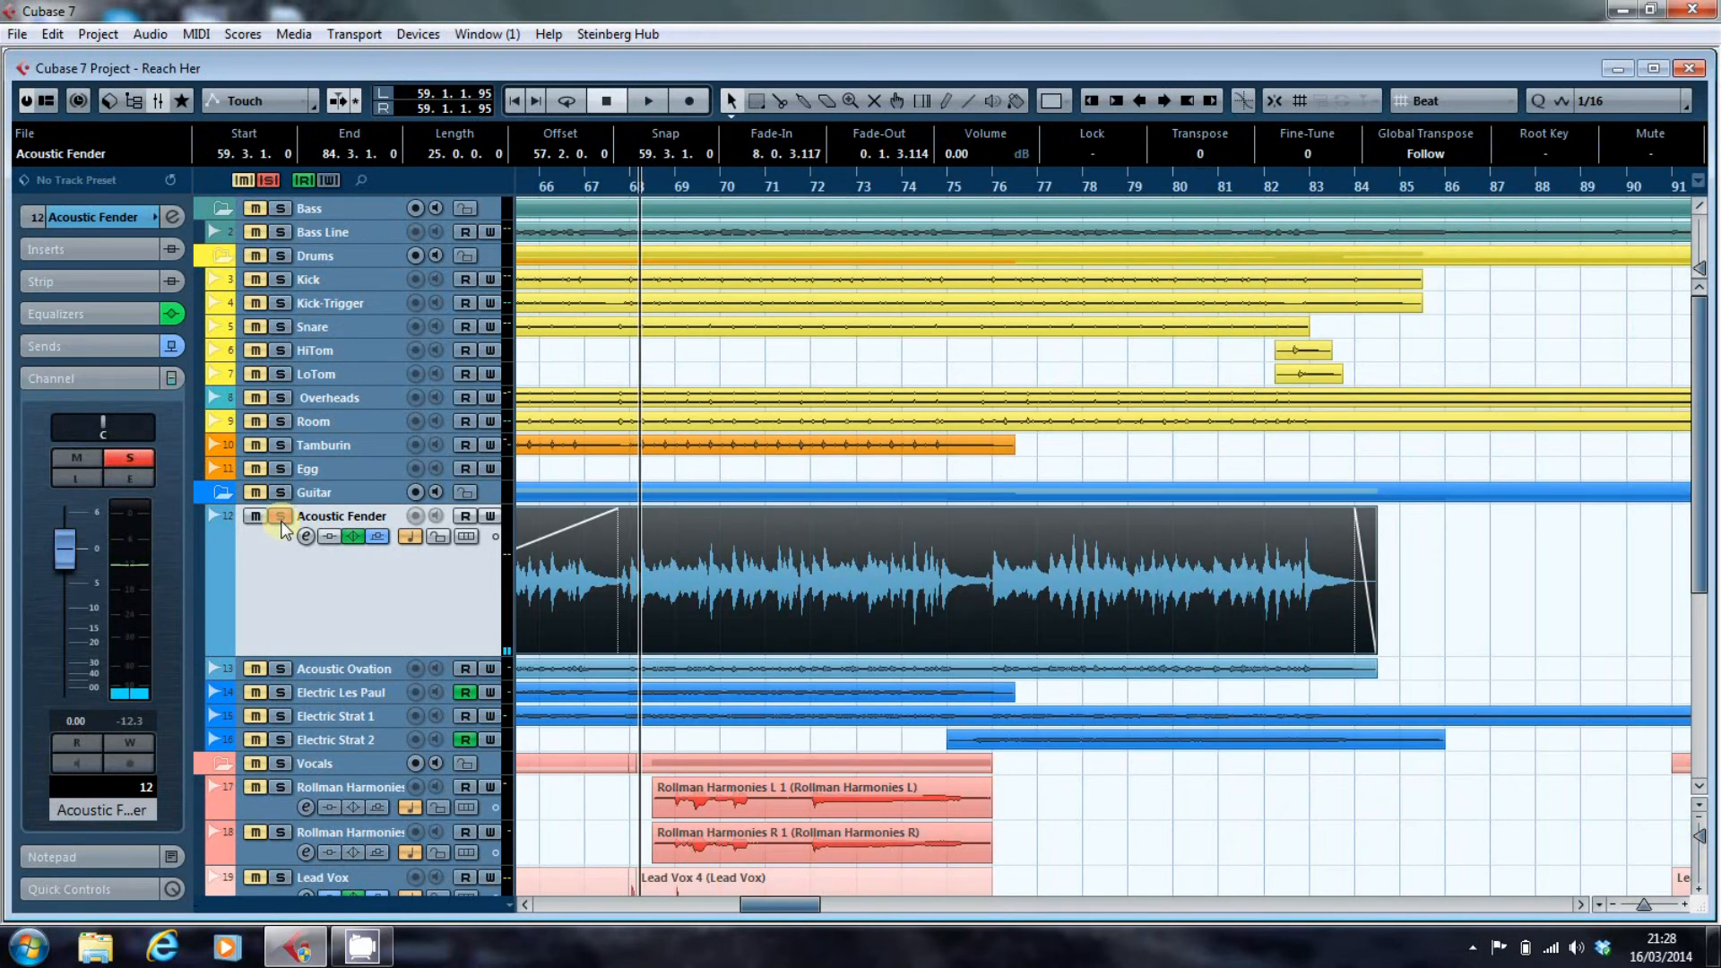
left_click(281, 519)
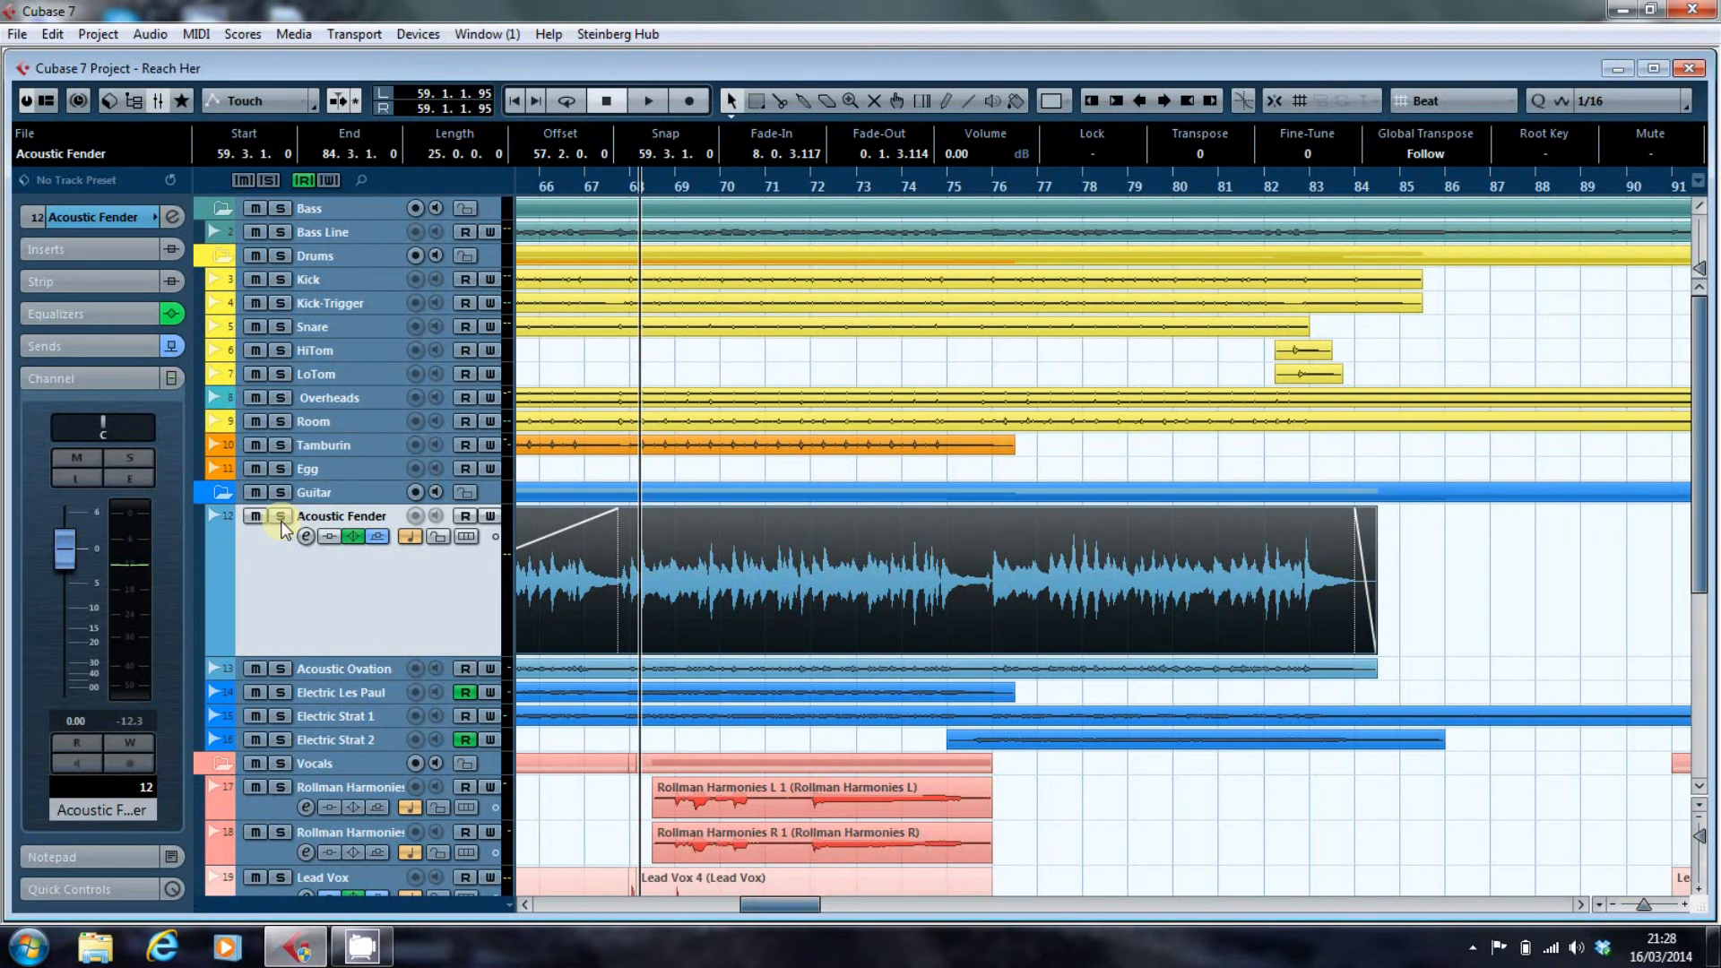
scroll(380, 579, "down", 3)
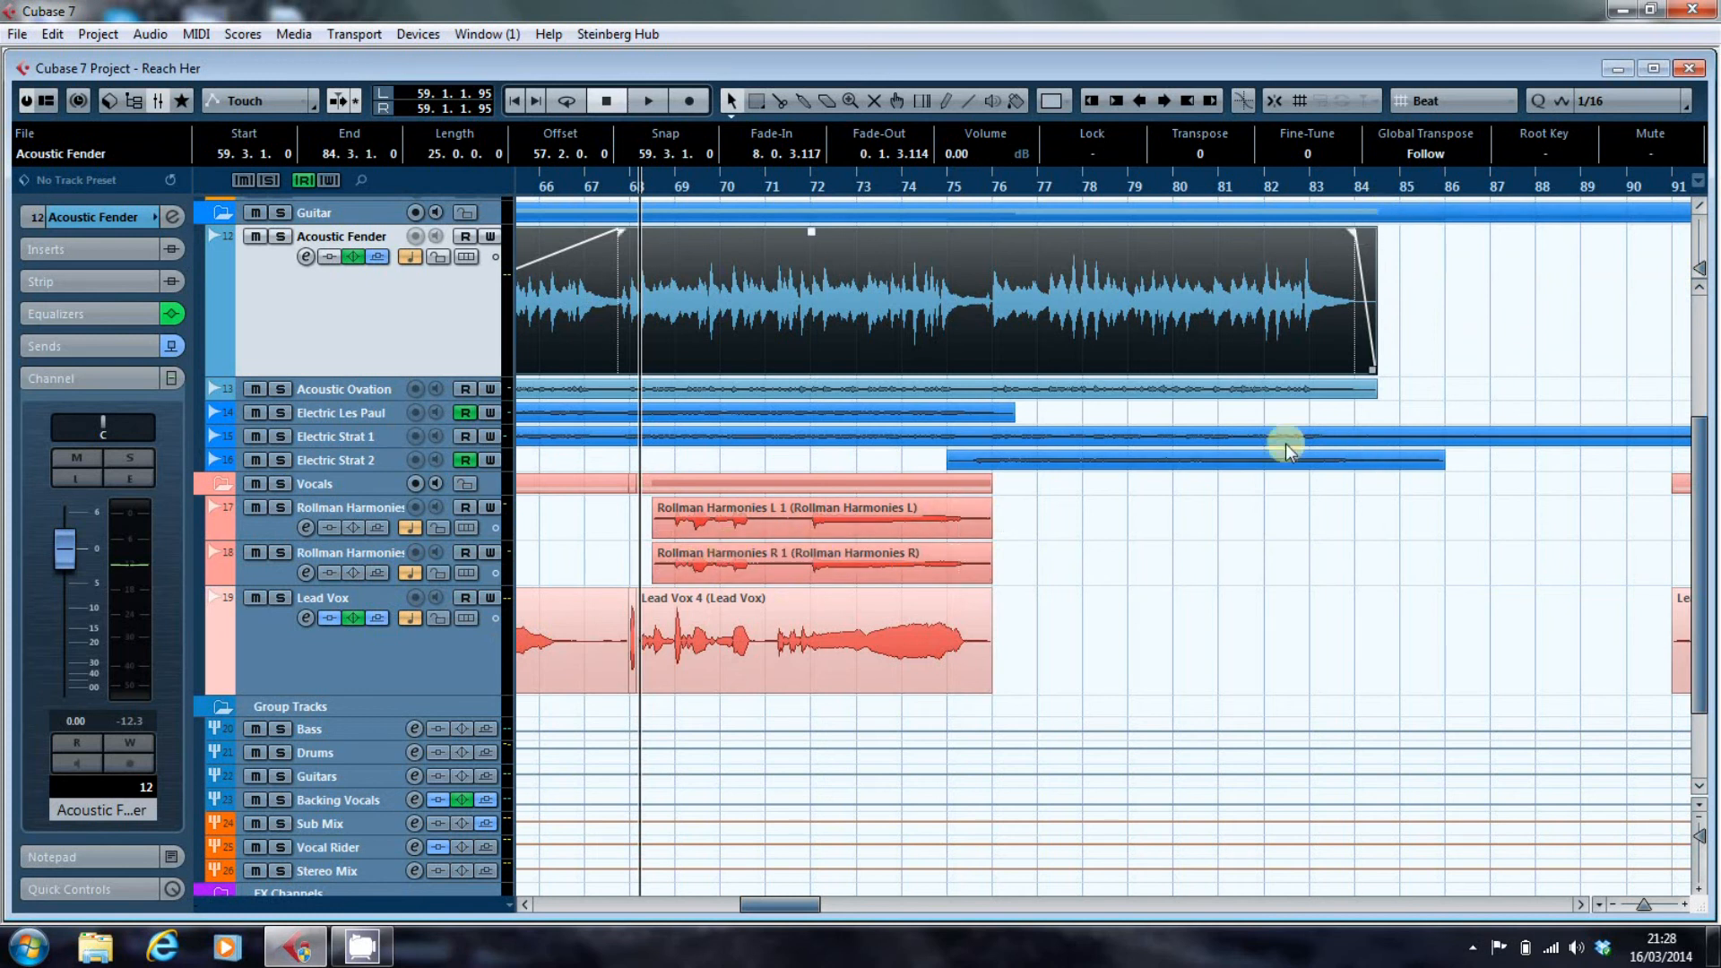
Split the Rollman Harmonies L 1 and Rollman Harmonies R 1 events at about 71.2.1.
right_click(622, 549)
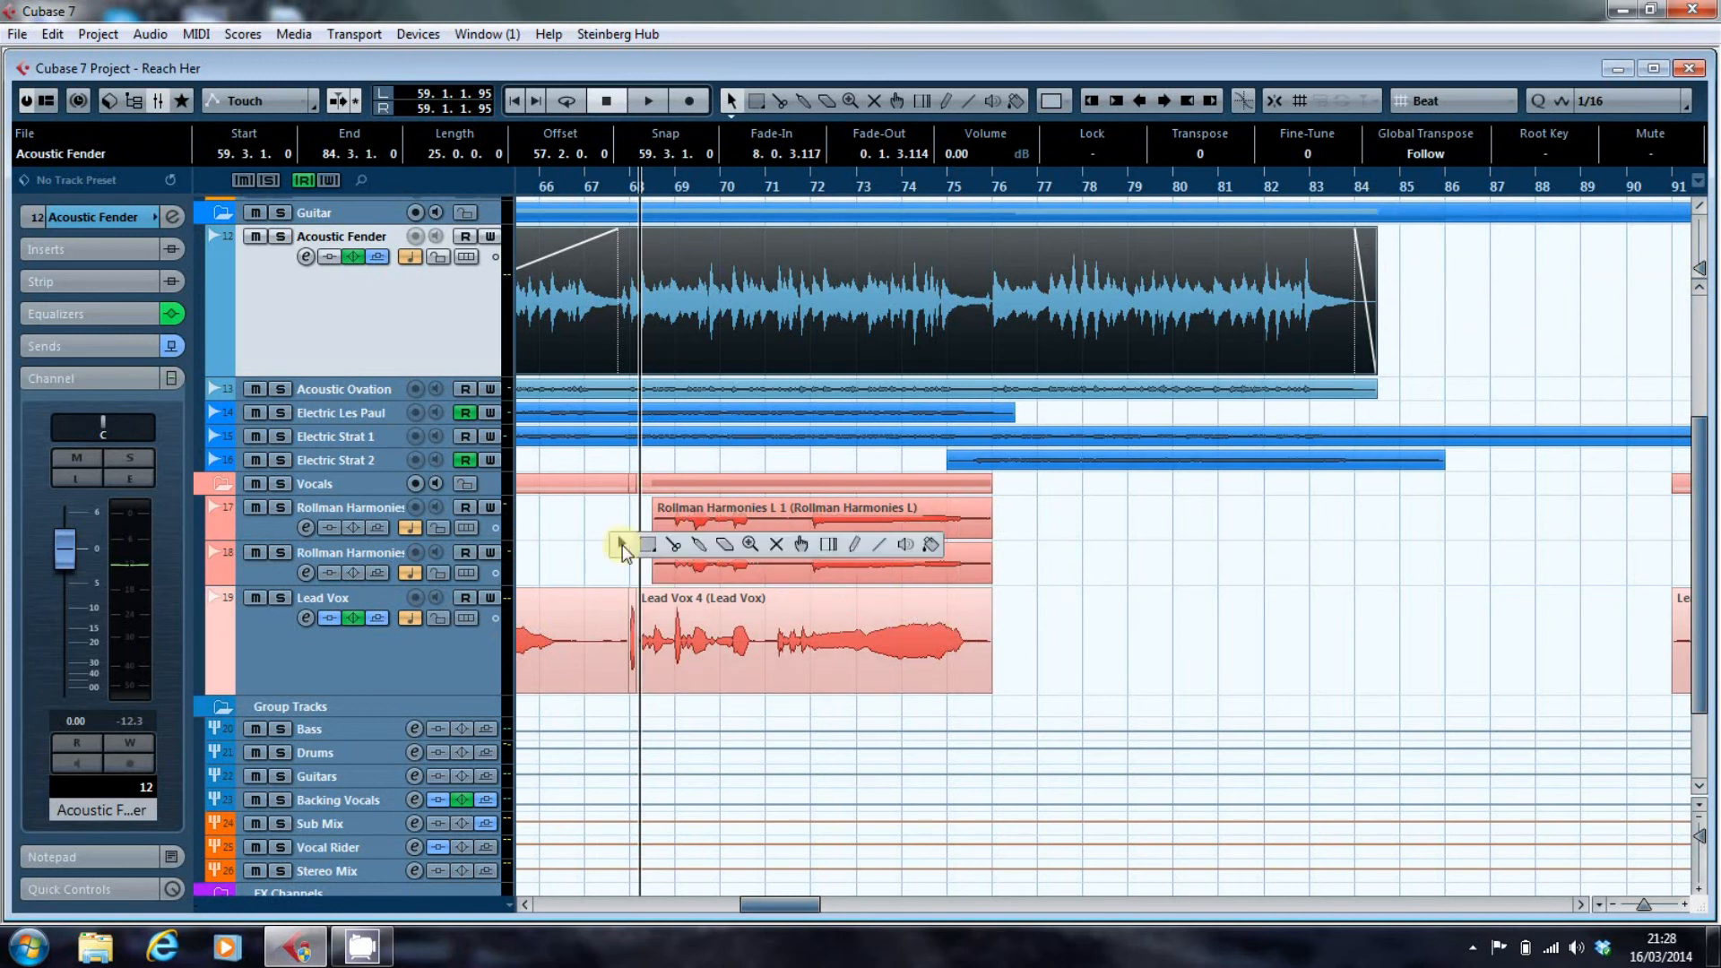
left_click(678, 549)
left_click(778, 514)
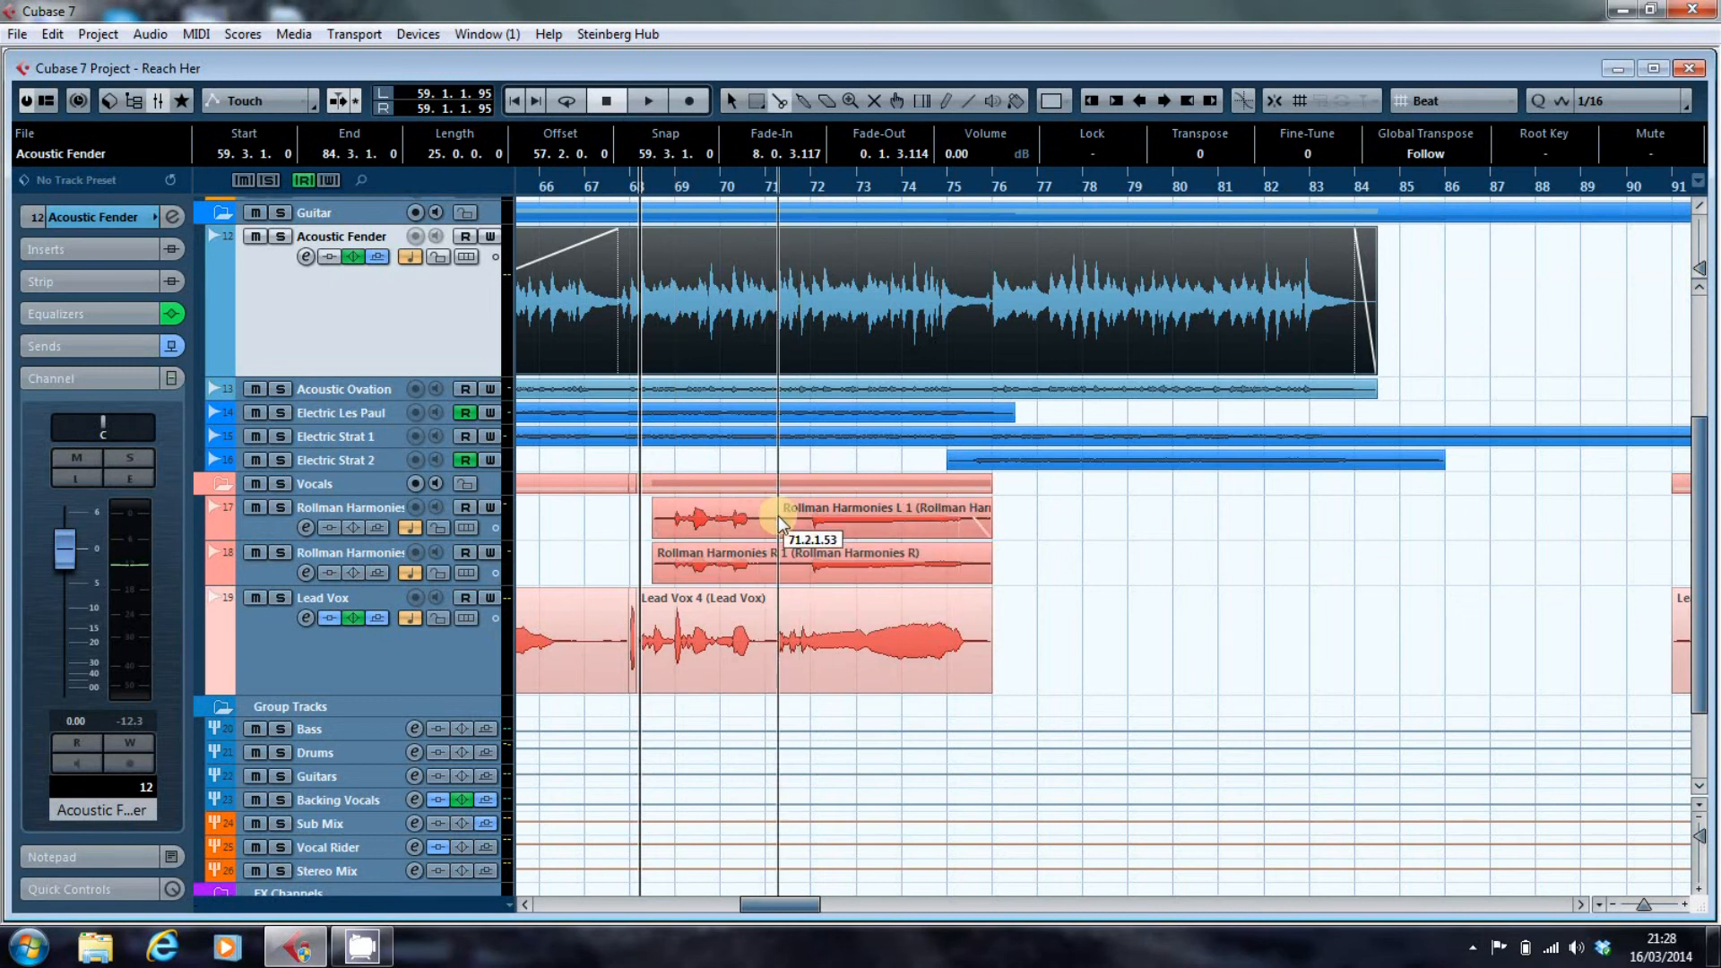
left_click(778, 561)
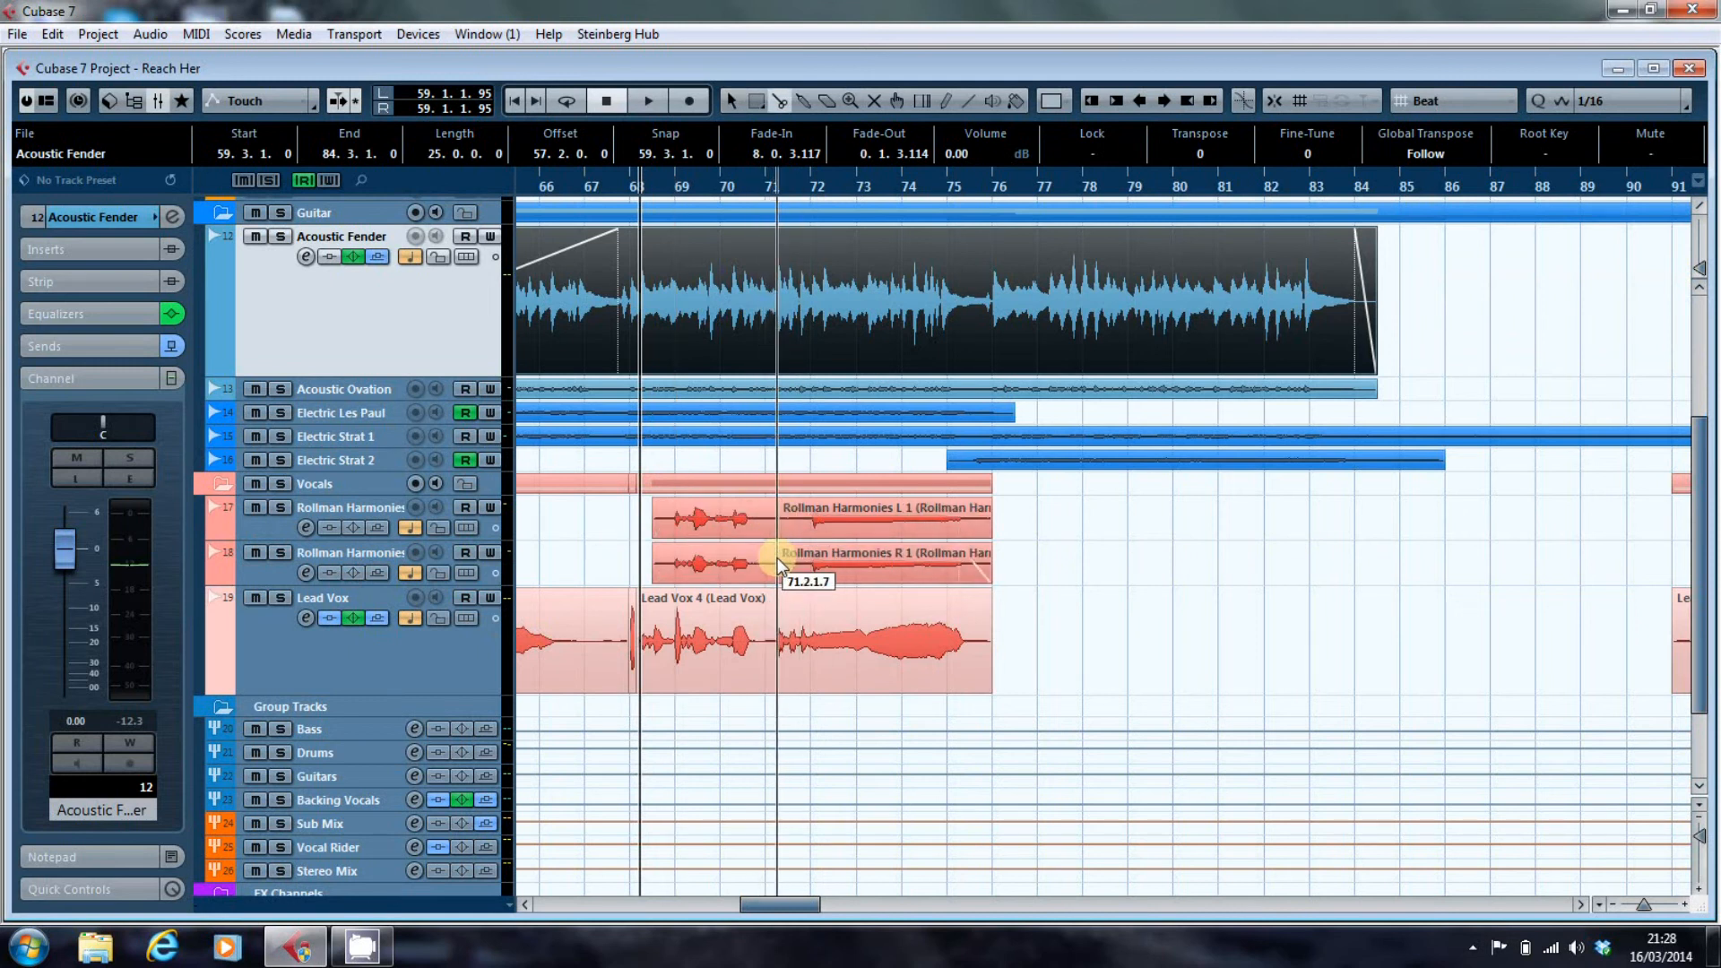
Mute the first sections of the split Rollman Harmonies L and R events, before bar 71.2, and clear the selection.
right_click(1090, 592)
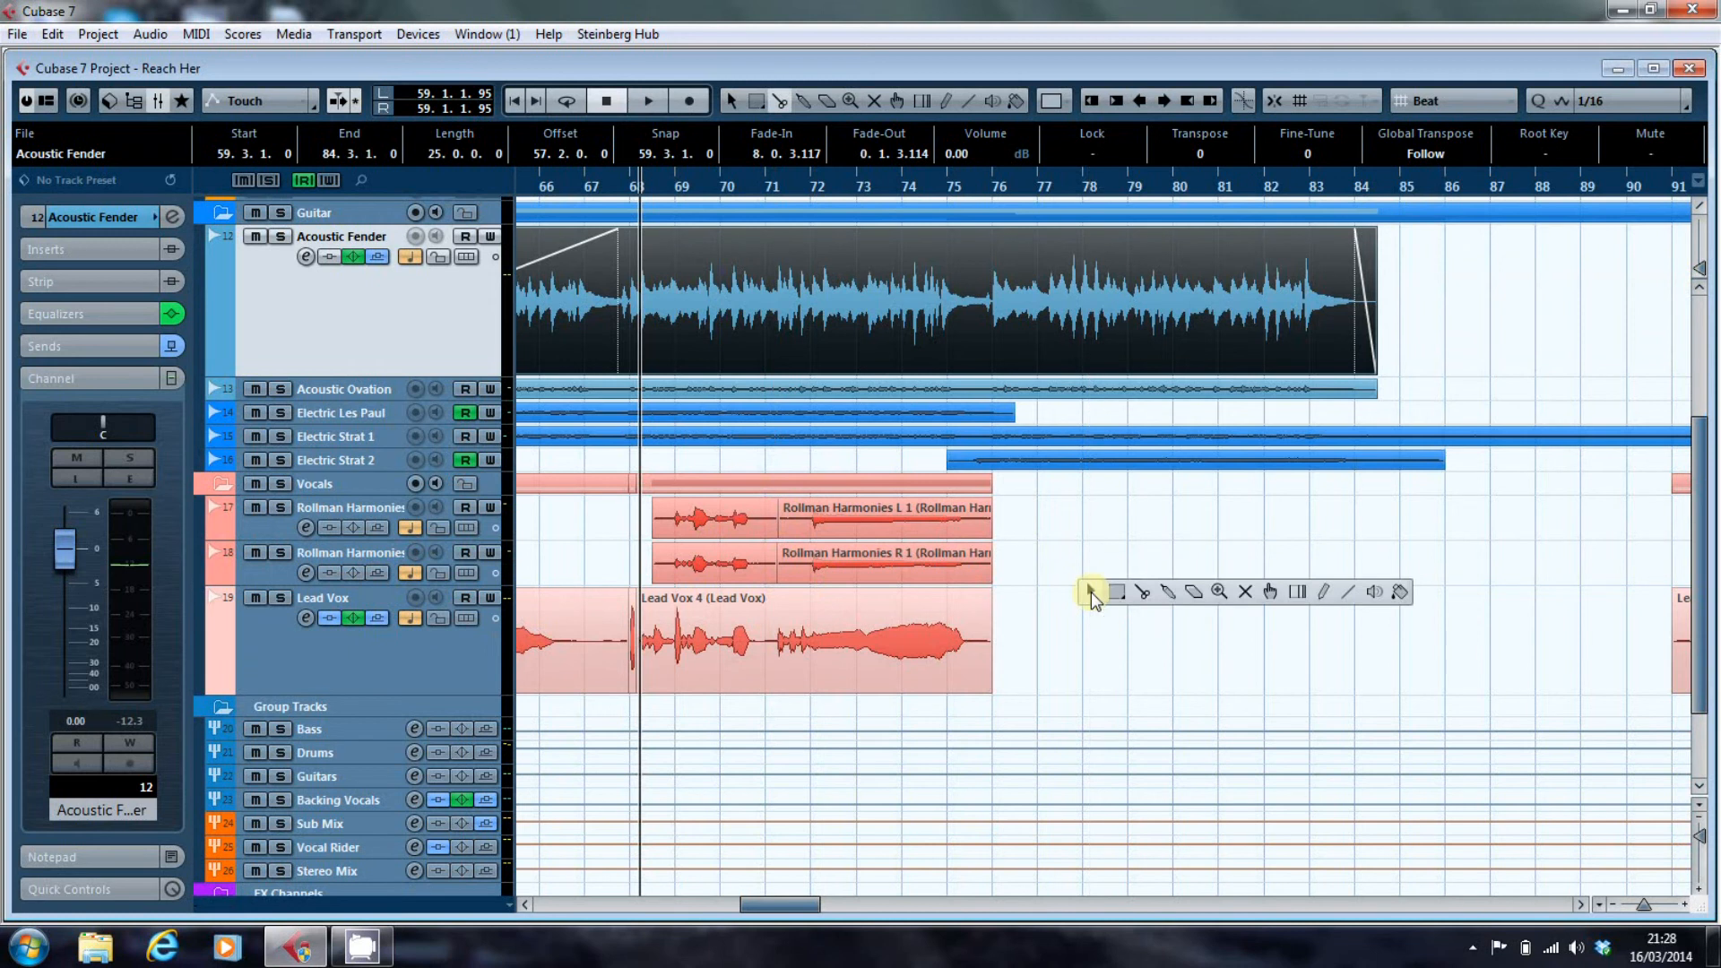
left_click(1253, 595)
left_click(757, 519)
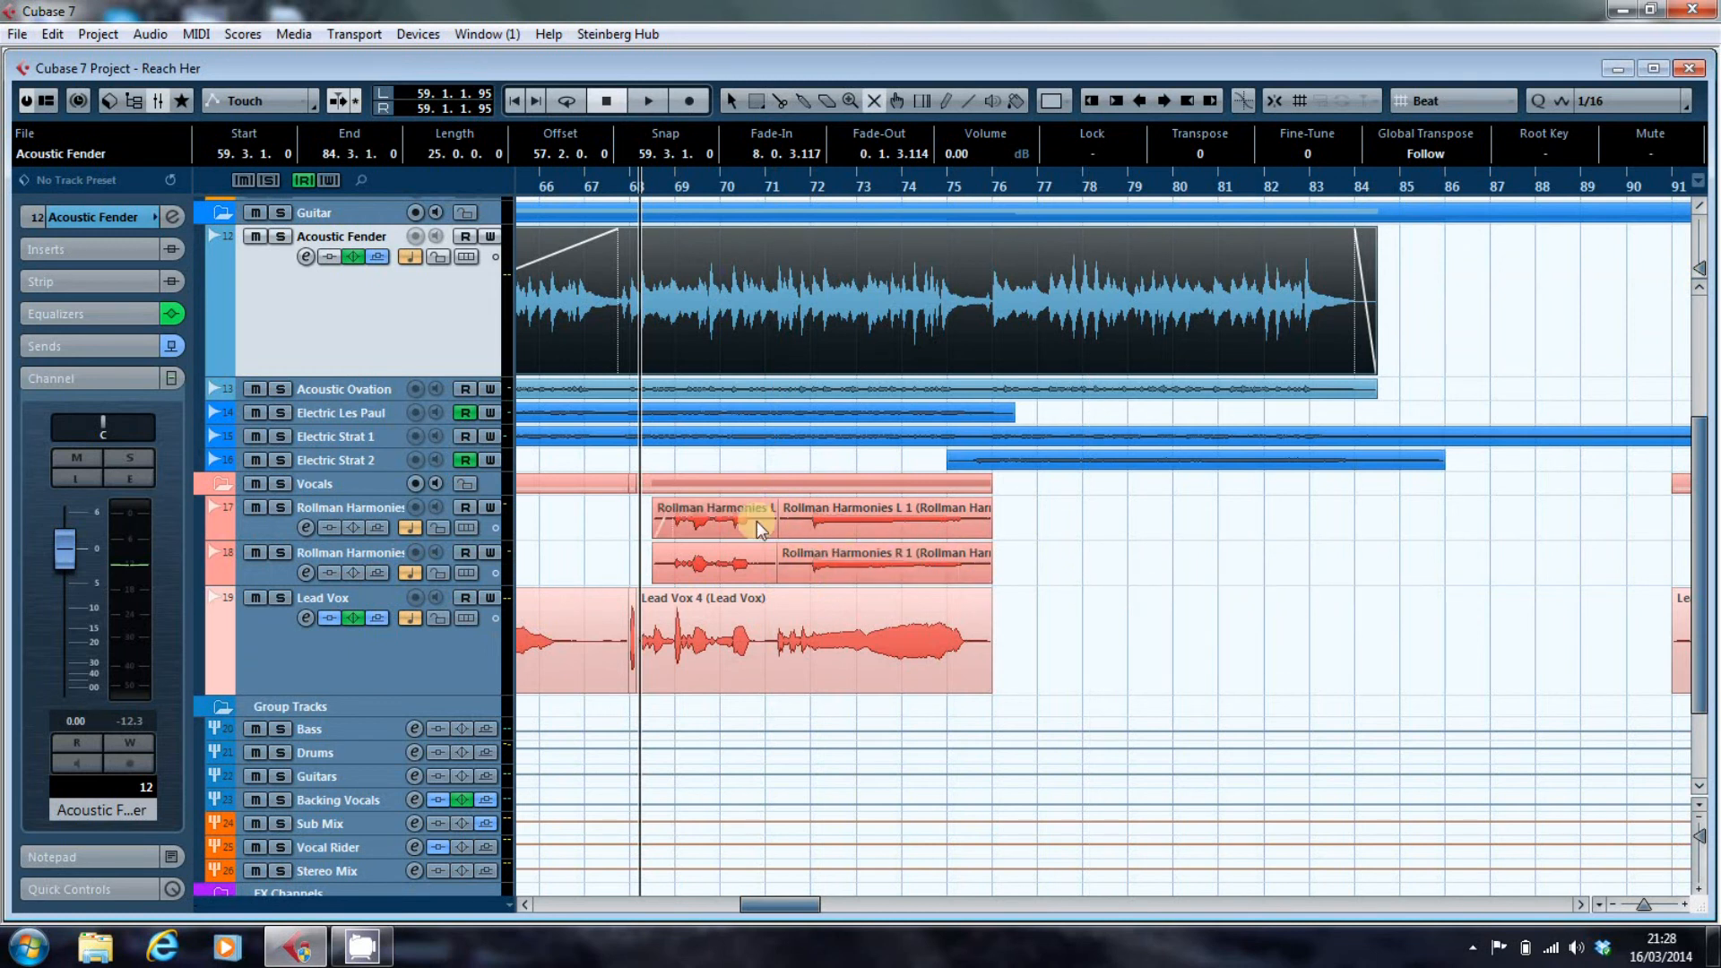
left_click(756, 519)
left_click(754, 558)
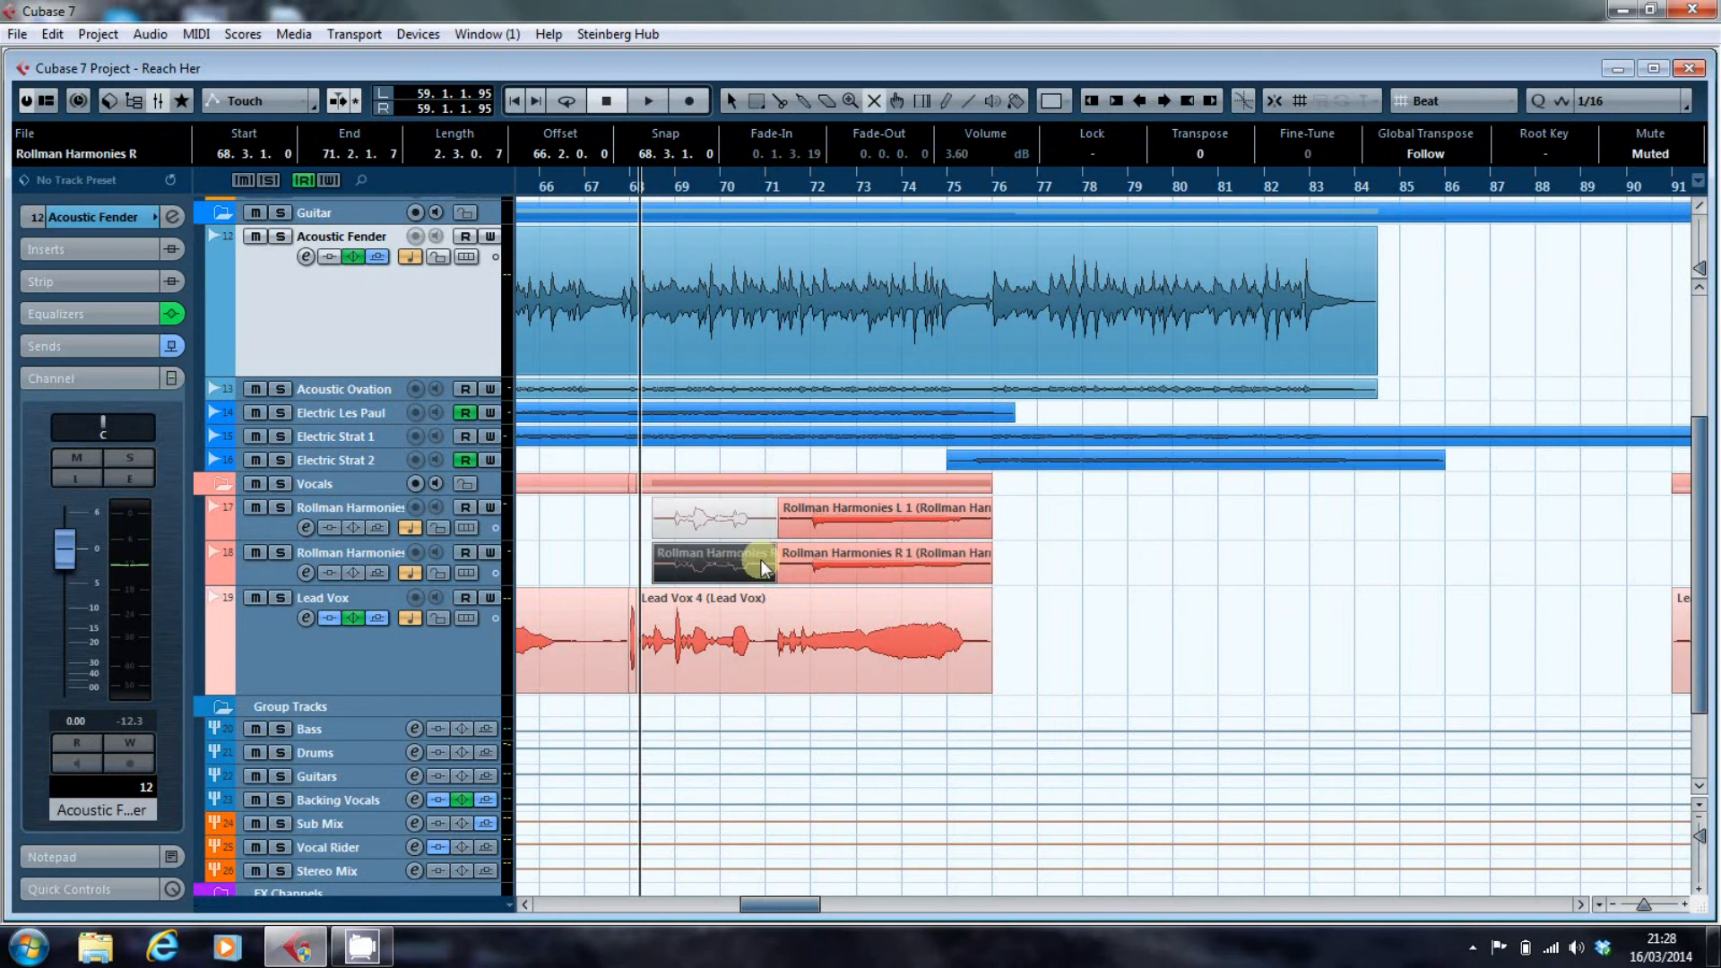
left_click(1106, 619)
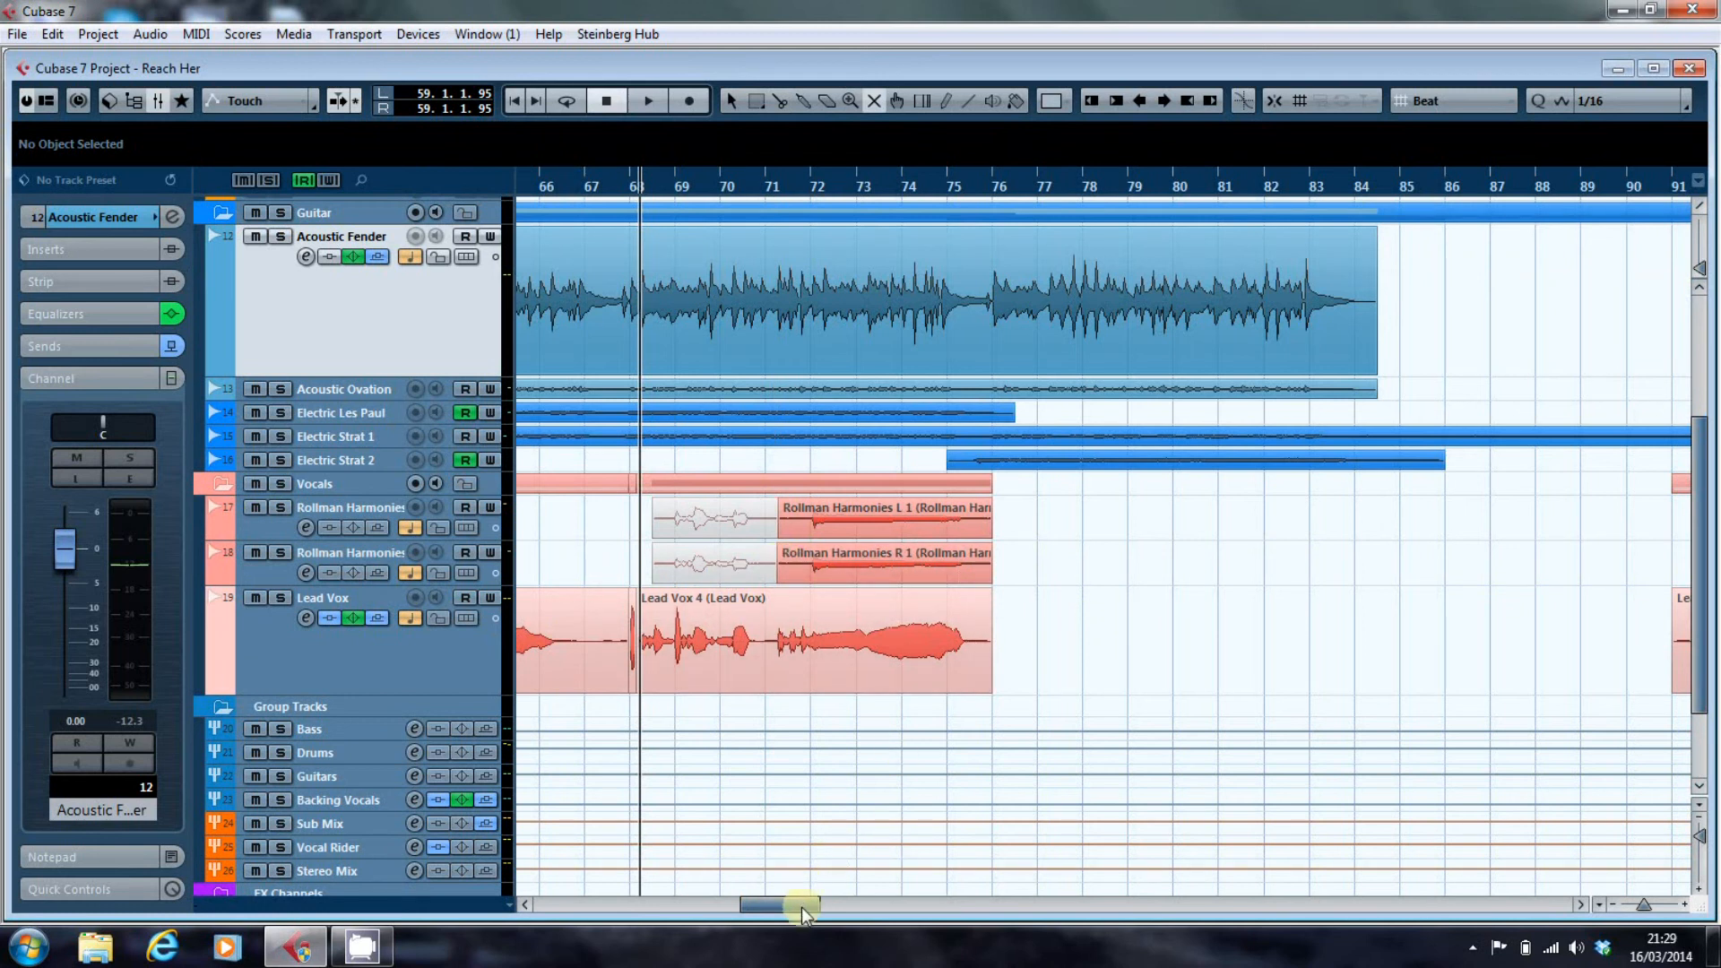
Split the Lead Vox 4 event at about 71.1.1.77, in the gap before the last phrase.
left_click_drag(802, 912, 794, 907)
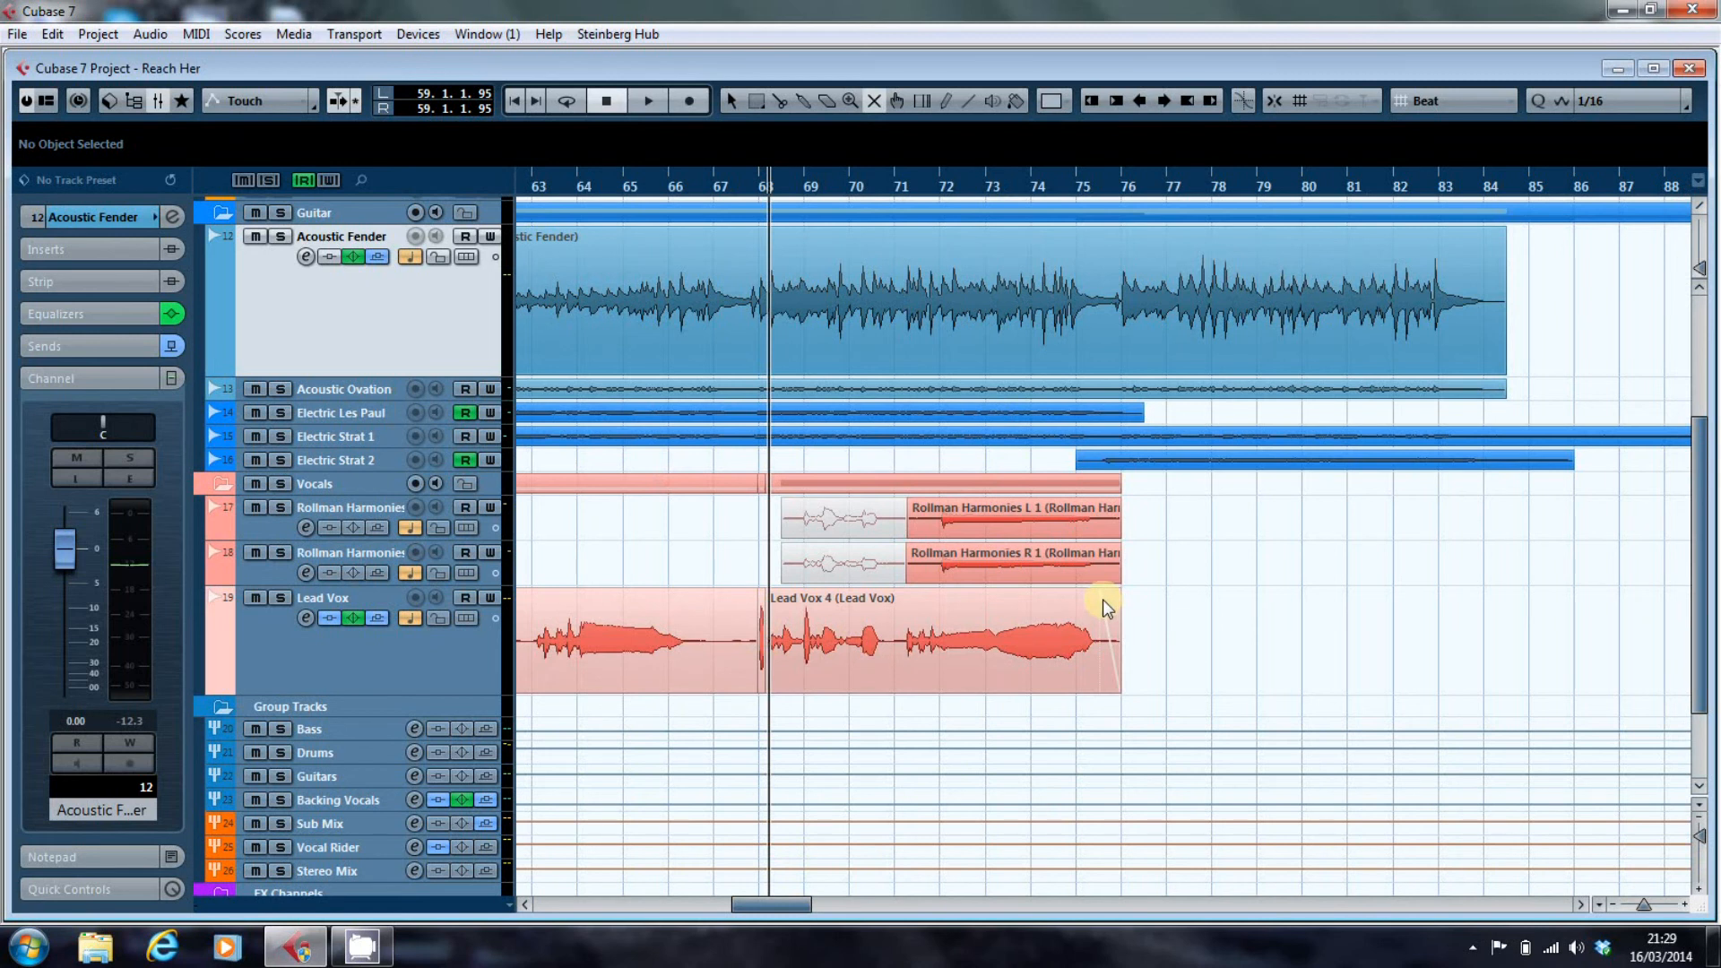
right_click(948, 694)
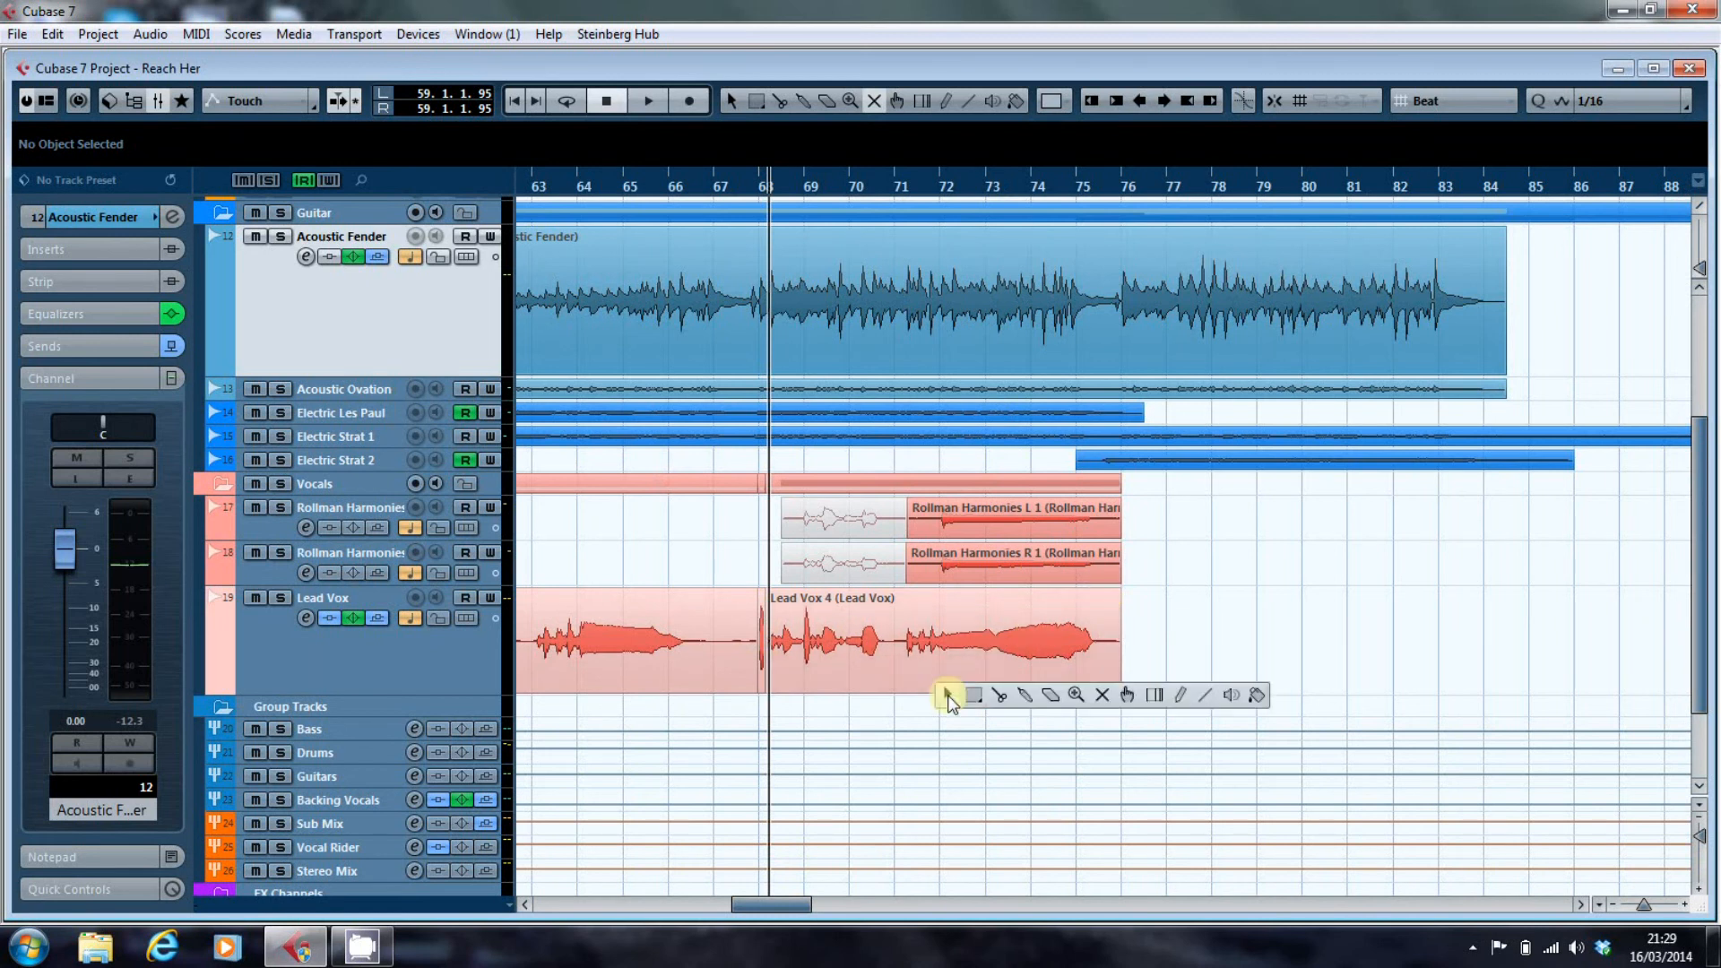
left_click(1011, 694)
left_click(897, 663)
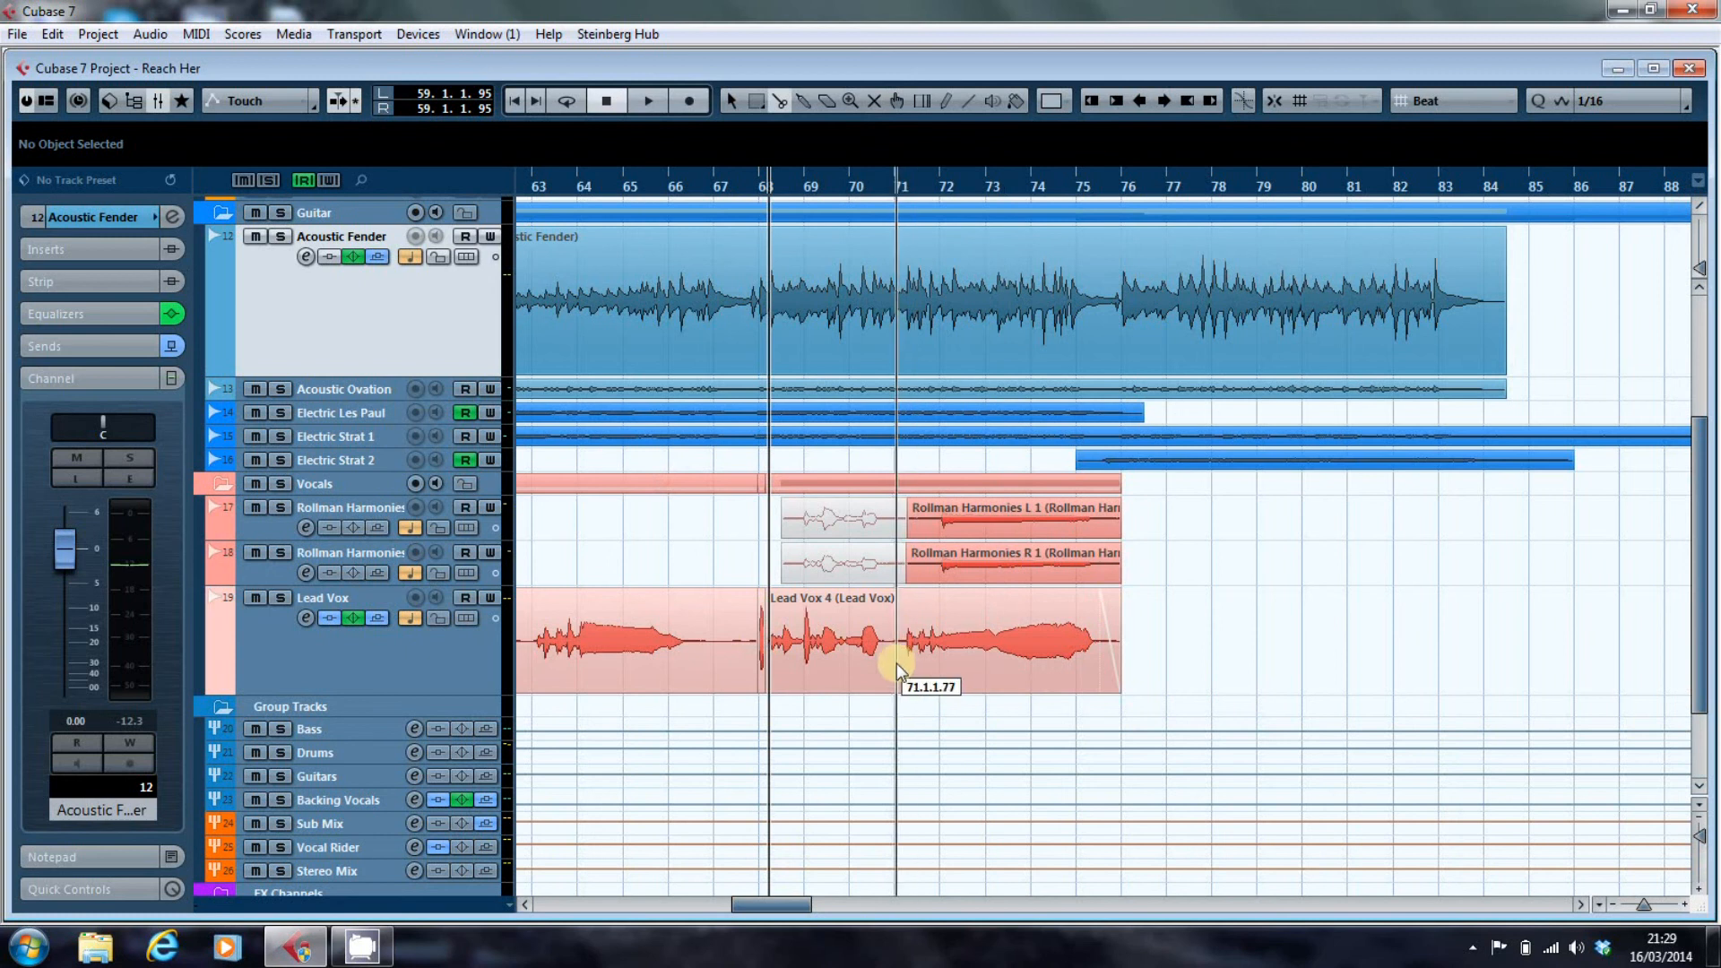
Add a fade-in of about 0.2.3 (bars.beats.sixteenths) to the start of the second Lead Vox 4 section at bar 71.
right_click(907, 595)
left_click(914, 596)
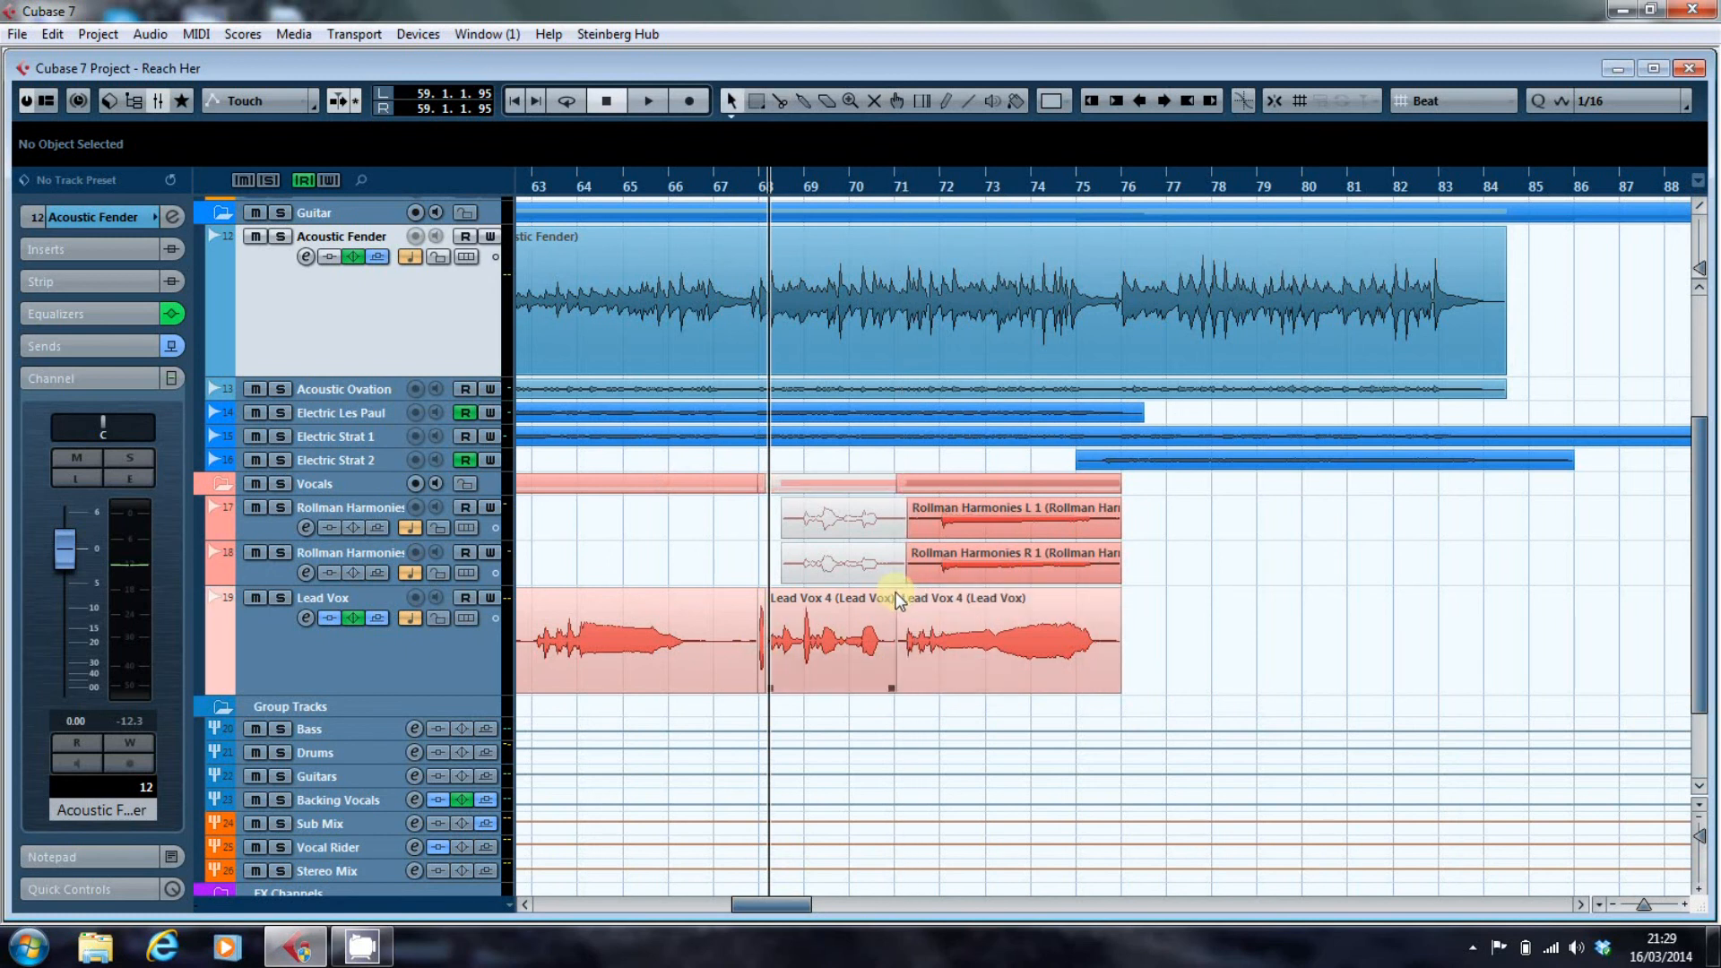
left_click(893, 596)
left_click(900, 594)
left_click_drag(900, 593, 930, 593)
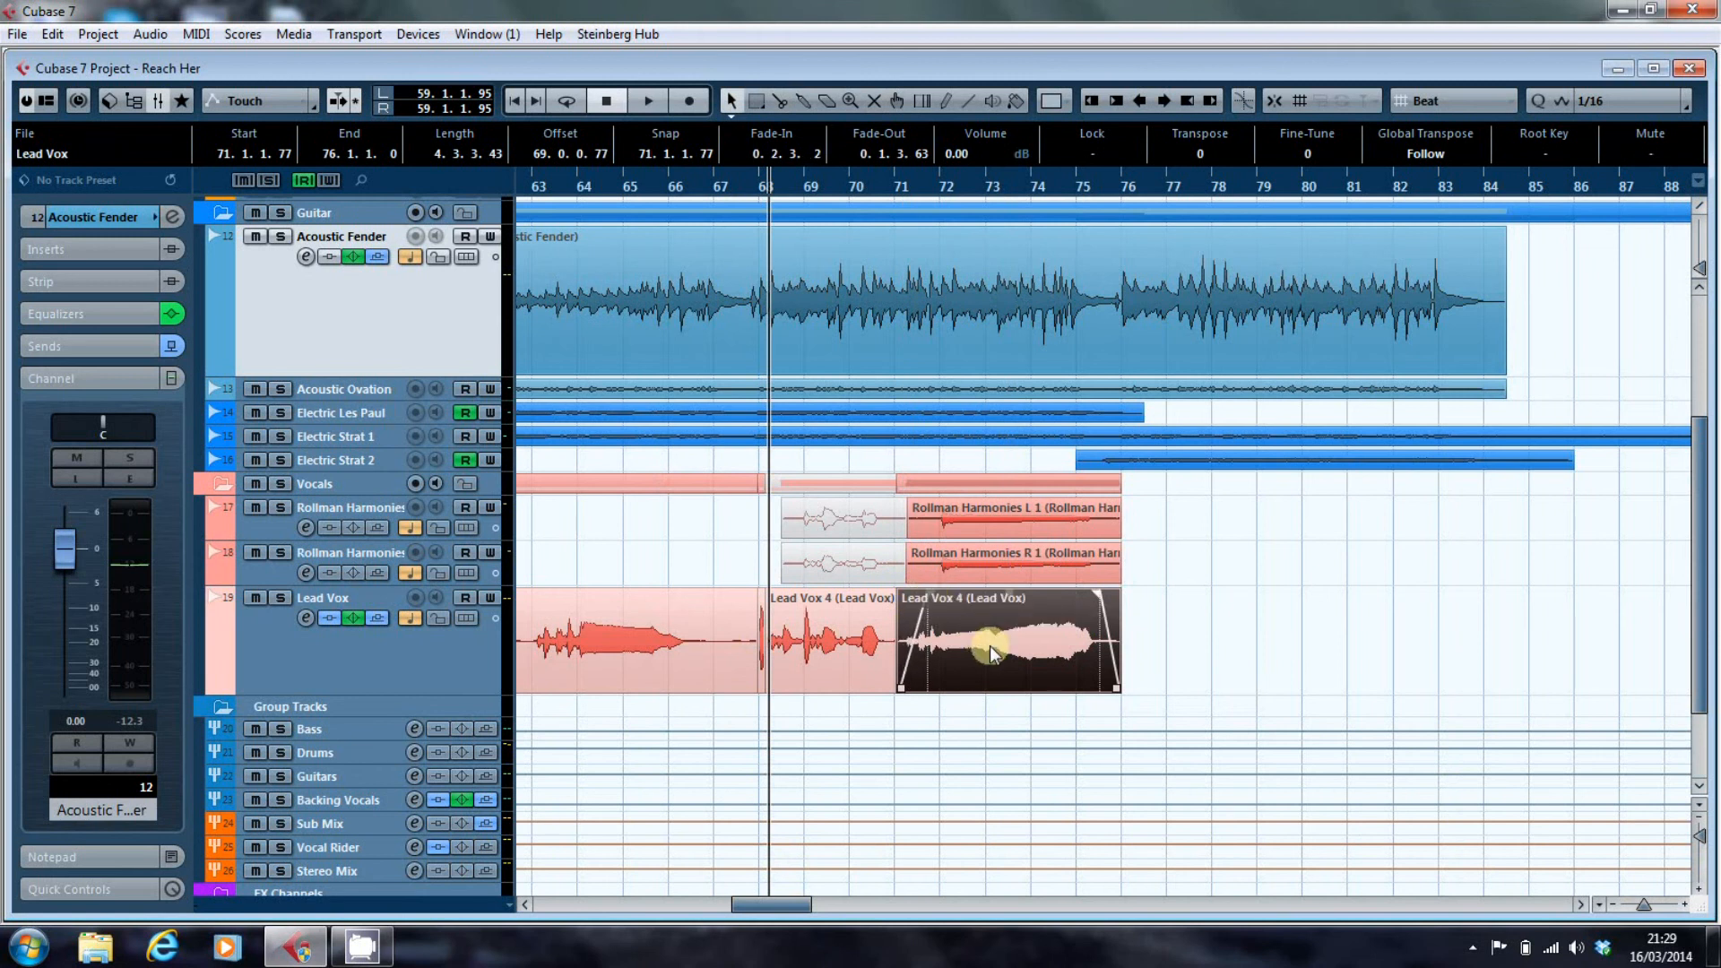